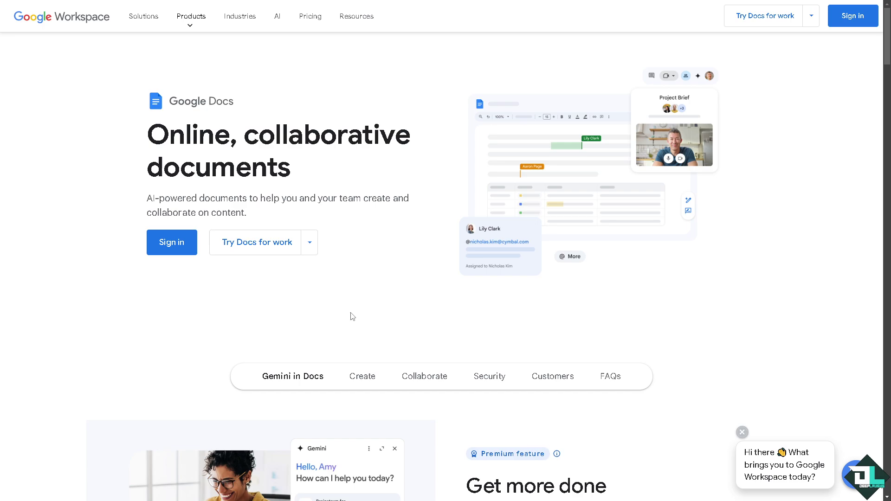
- Expand the Docs for work plan options and view the Docs for enterprise details
click(309, 245)
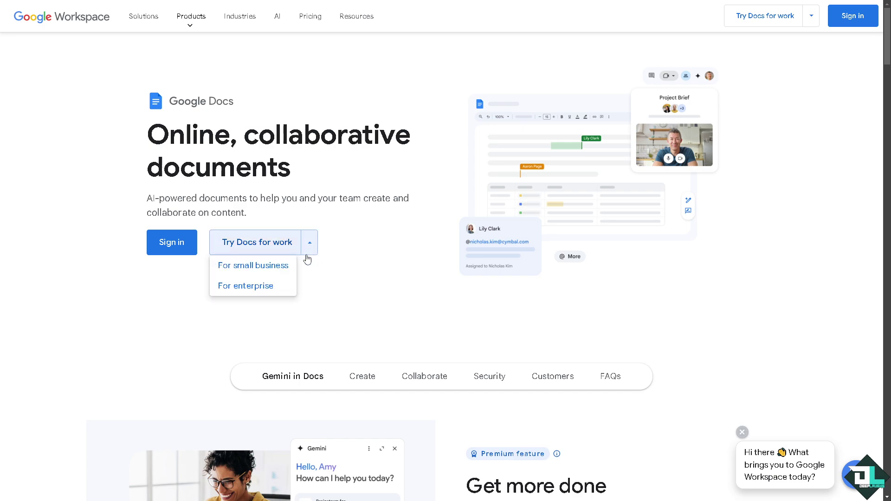
click(271, 286)
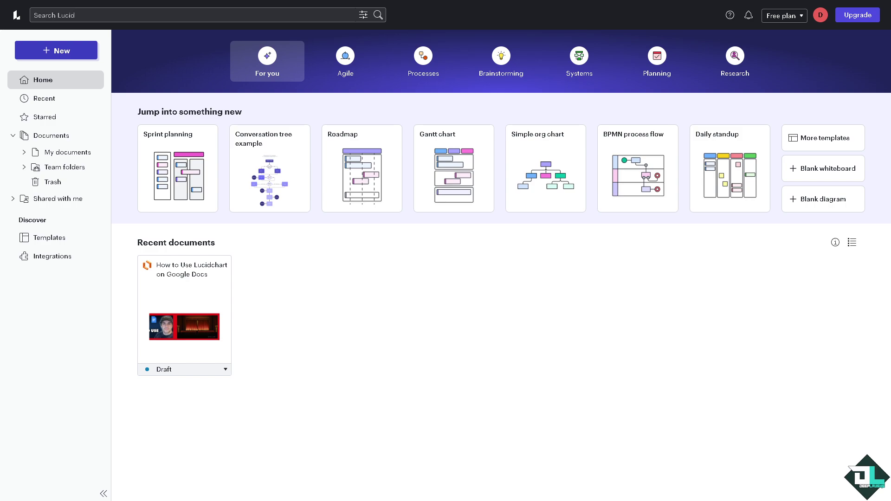
- Start a new Lucidchart diagram from a template and browse the template collection
click(69, 54)
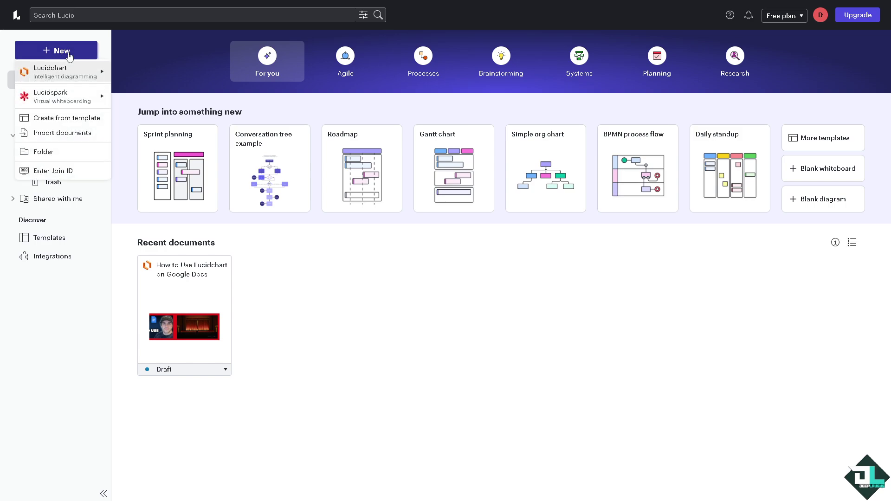
mouse_move(67, 72)
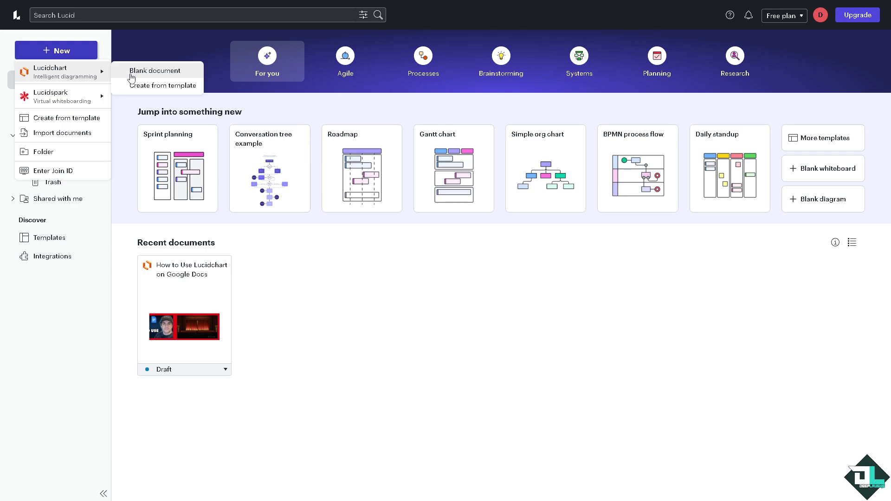
click(144, 90)
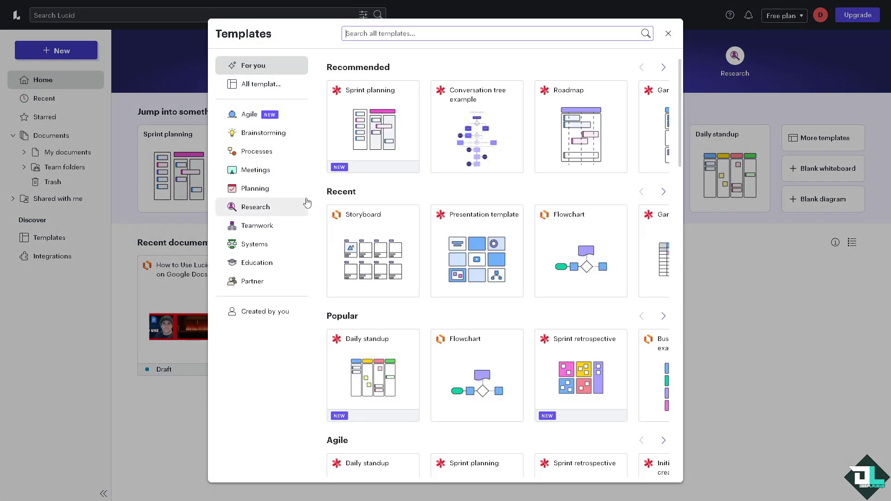
mouse_move(398, 140)
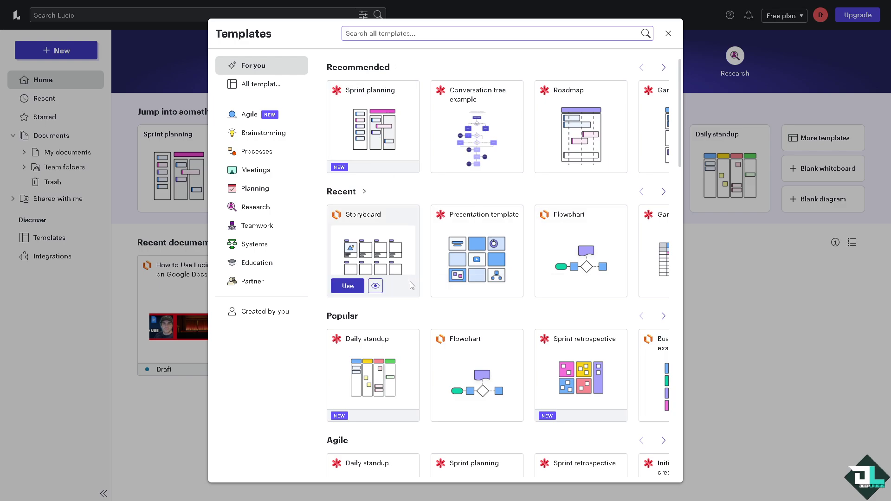
scroll(418, 283, down, 1)
scroll(594, 279, down, 1)
scroll(587, 276, up, 2)
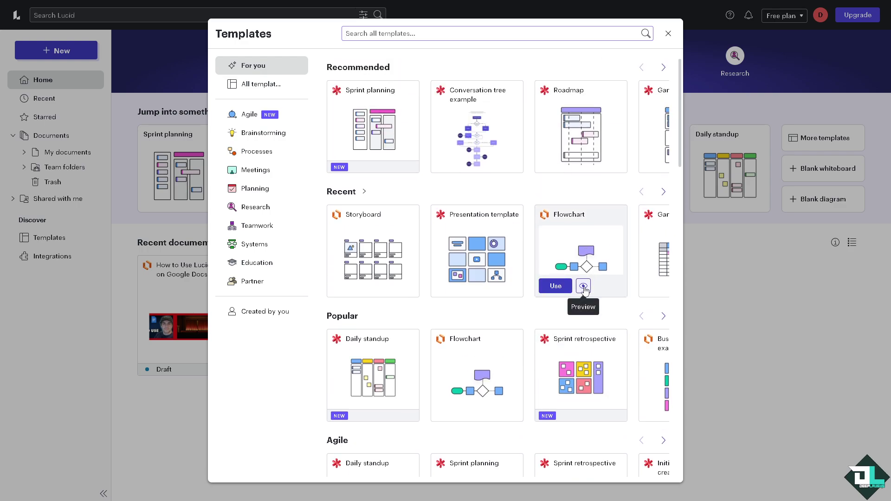
- Preview the Flowchart template and check its three-dot options menu
click(584, 286)
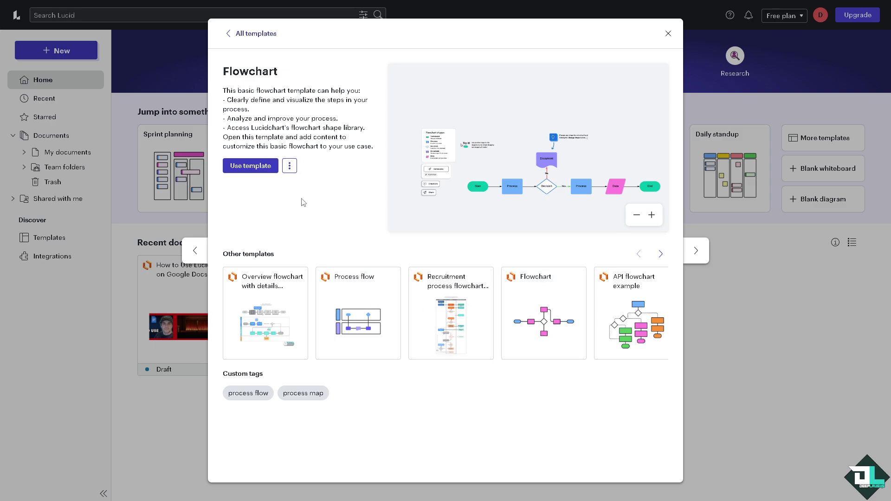
click(289, 170)
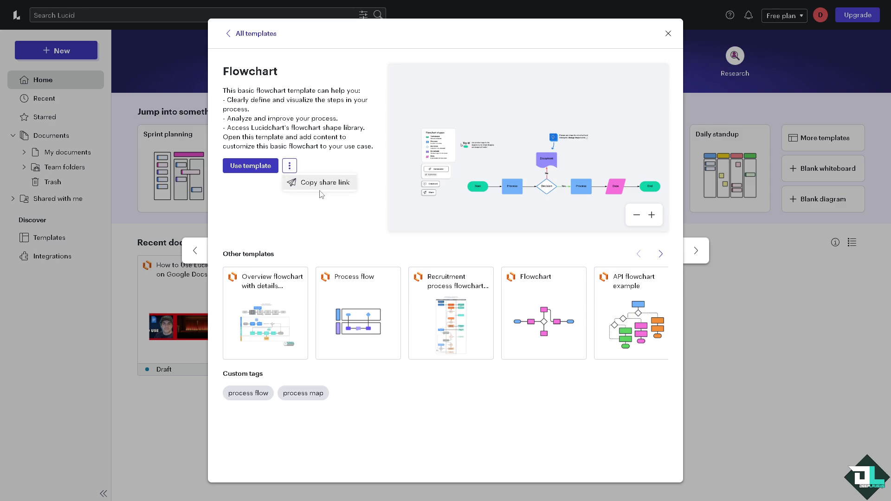
click(325, 214)
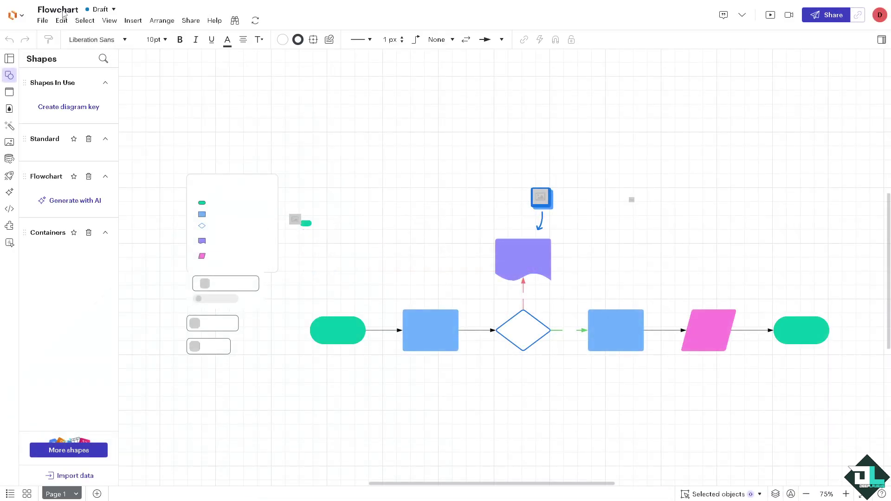
- Rename the diagram to 'How to Use Lucidchart on Google Docs'
click(63, 10)
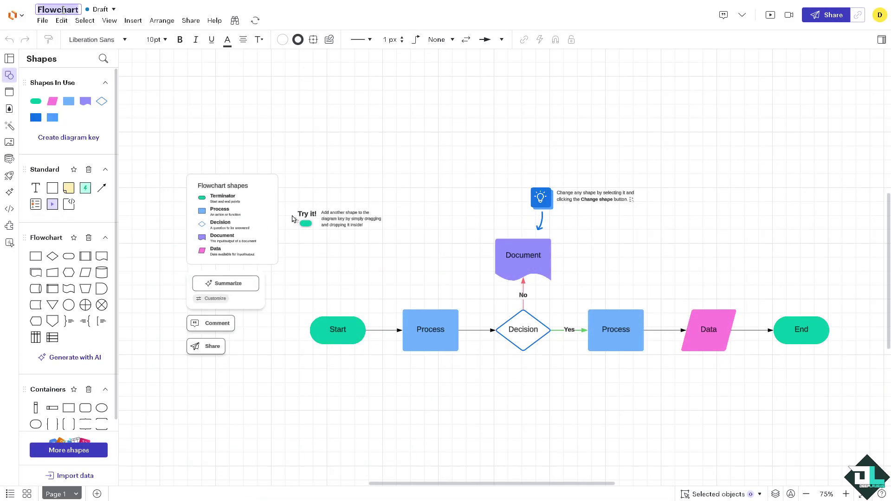
text(How to Use Lucidchart on Google Docs)
click(210, 112)
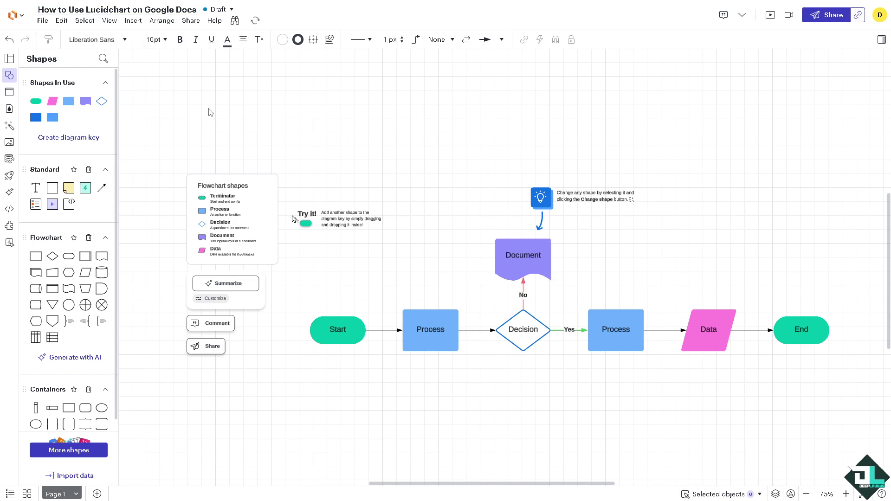
- Upload the HOW TO USE thumbnail image, then resize and position it above the flowchart
click(9, 143)
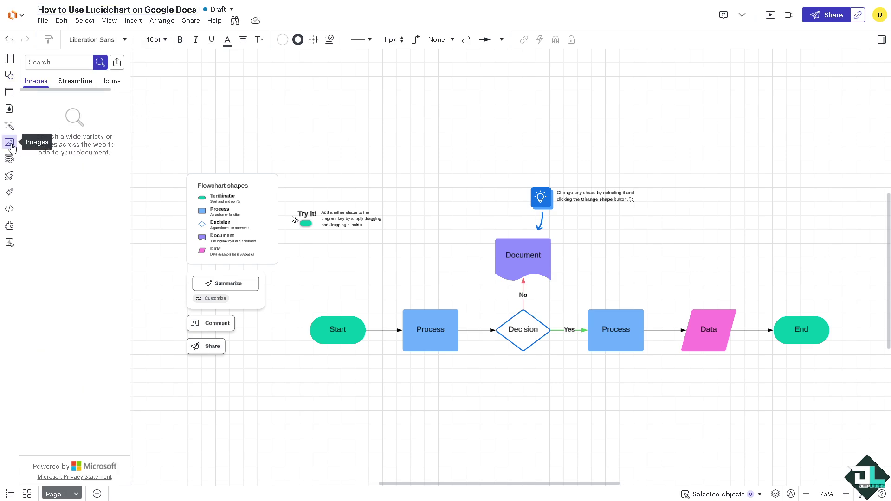
click(119, 67)
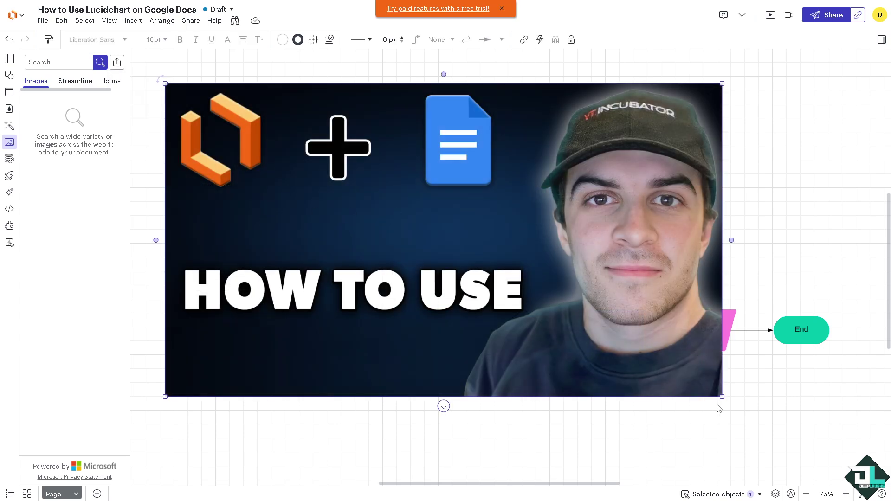
drag(722, 397, 301, 161)
drag(244, 122, 367, 142)
drag(422, 182, 479, 207)
drag(406, 146, 388, 104)
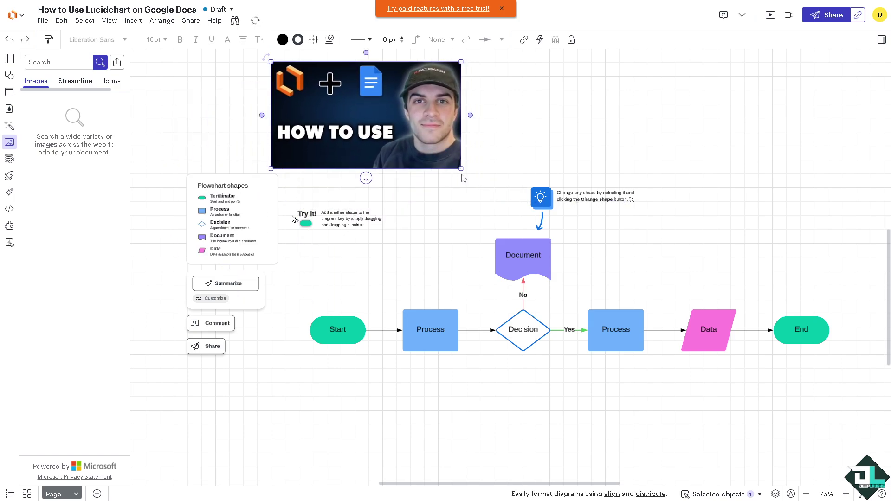
drag(476, 179, 530, 212)
drag(476, 159, 491, 156)
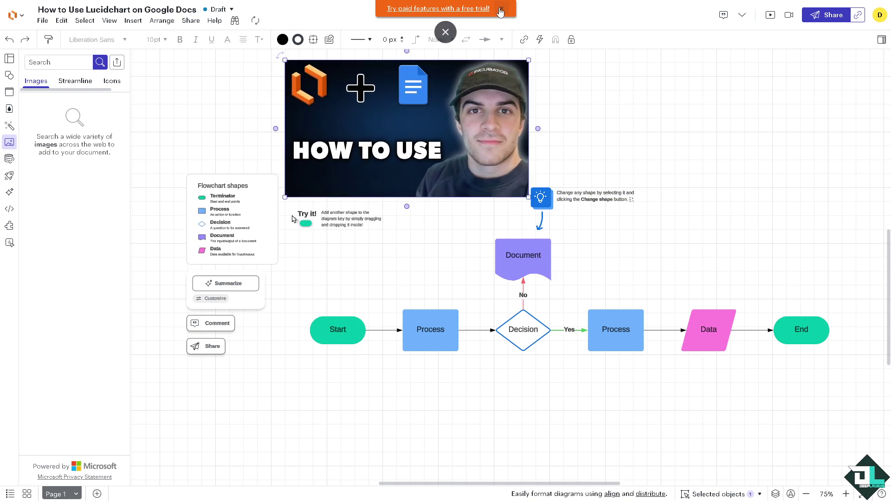
- Set the canvas background colour to orange in Document settings and save the diagram
right_click(215, 95)
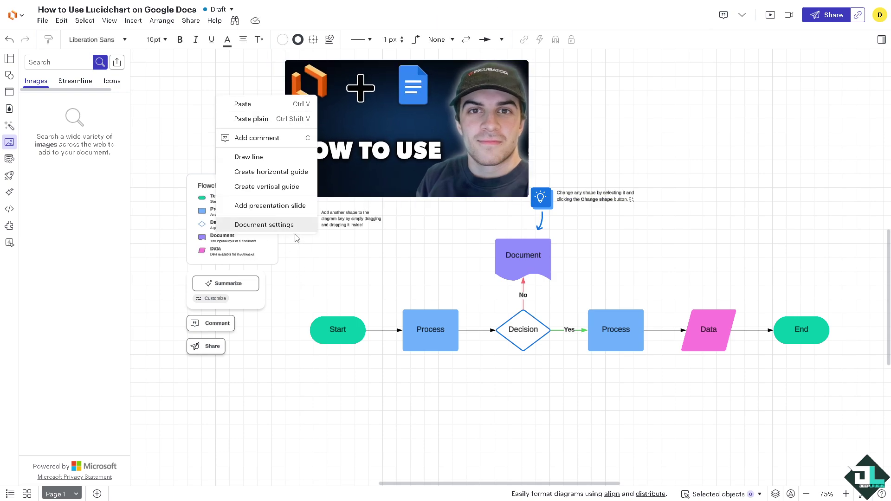
click(295, 228)
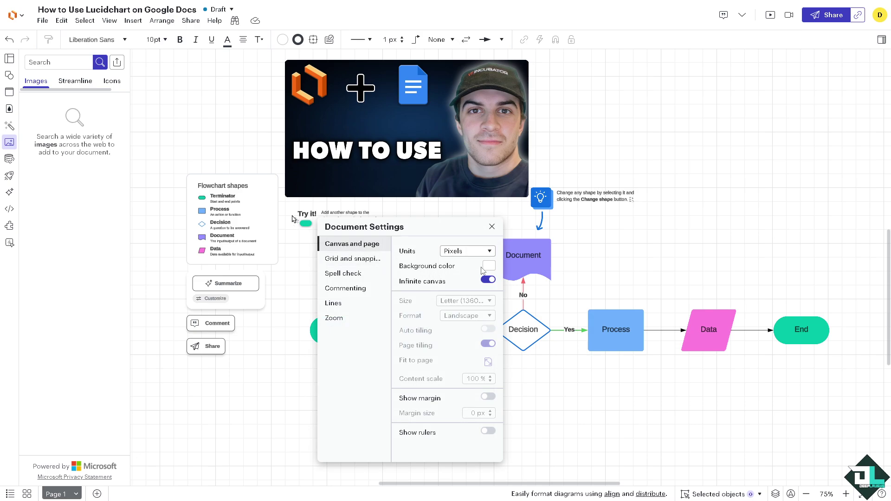
click(489, 266)
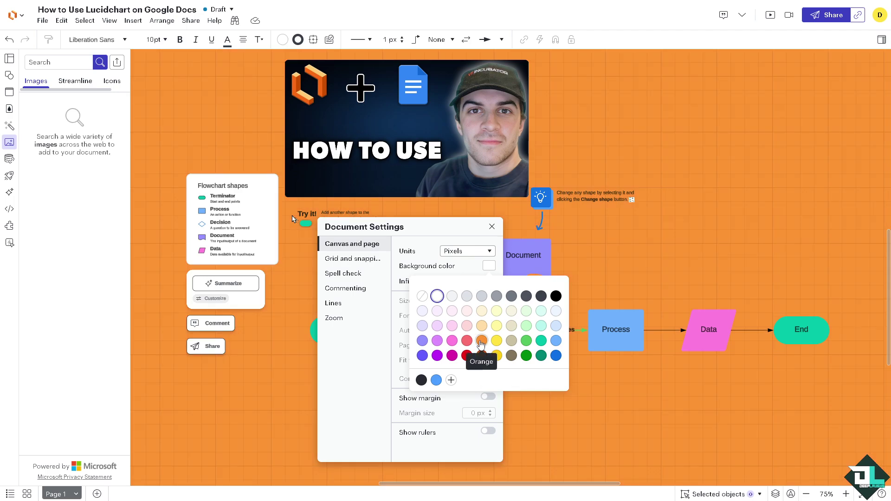
click(482, 355)
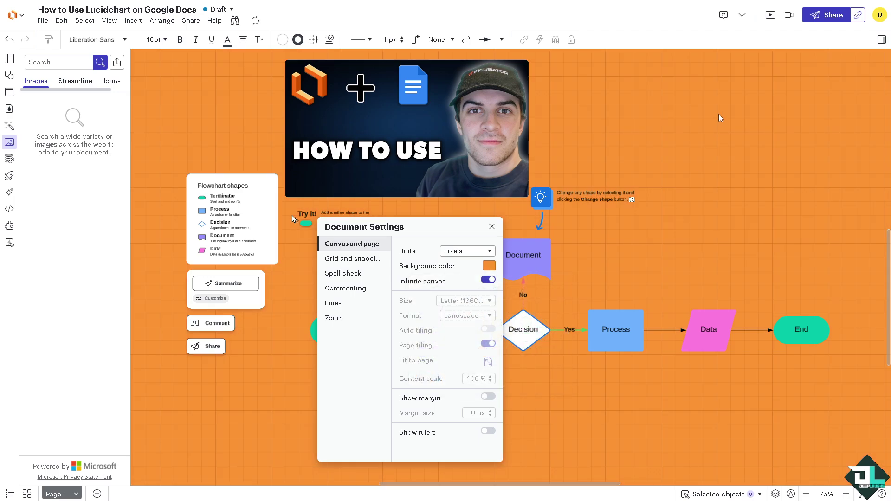
click(492, 227)
click(42, 21)
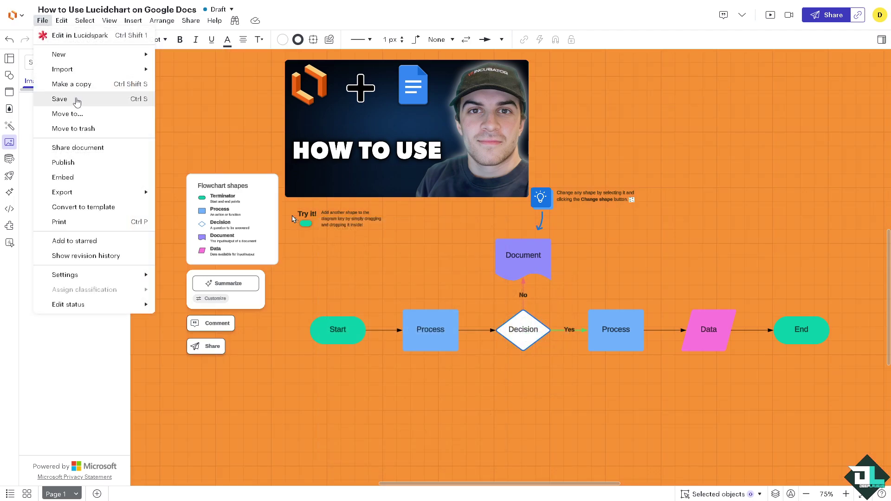
click(77, 104)
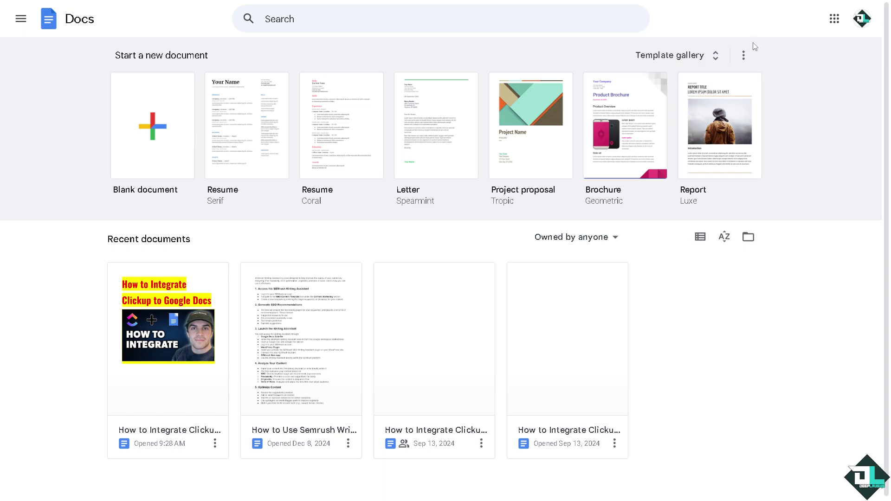
- Open the full Google Docs template gallery and scroll down to the Work templates
click(834, 20)
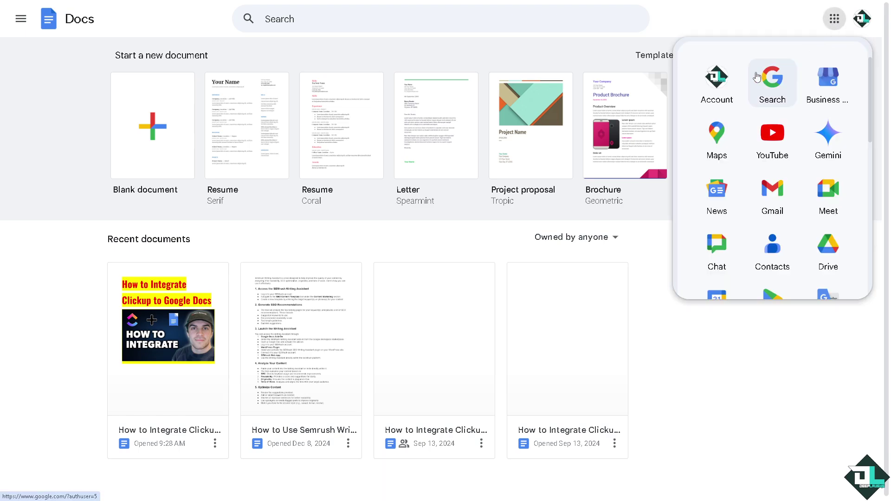
click(9, 93)
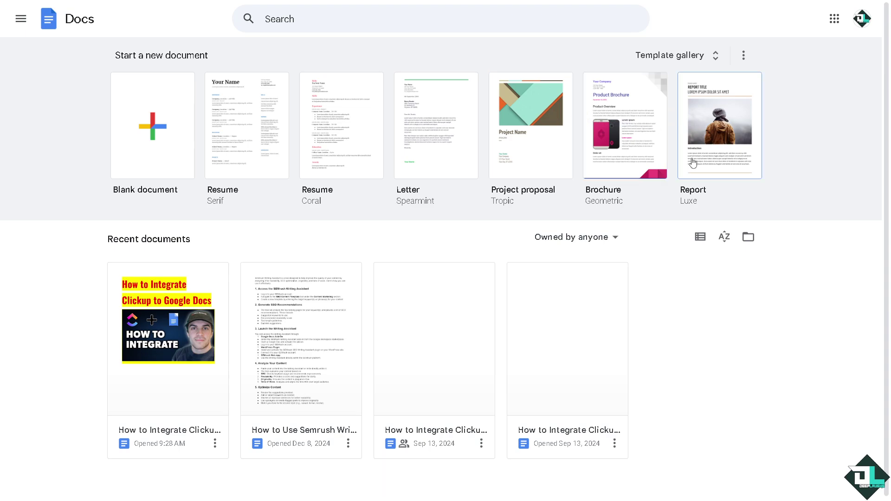
click(671, 56)
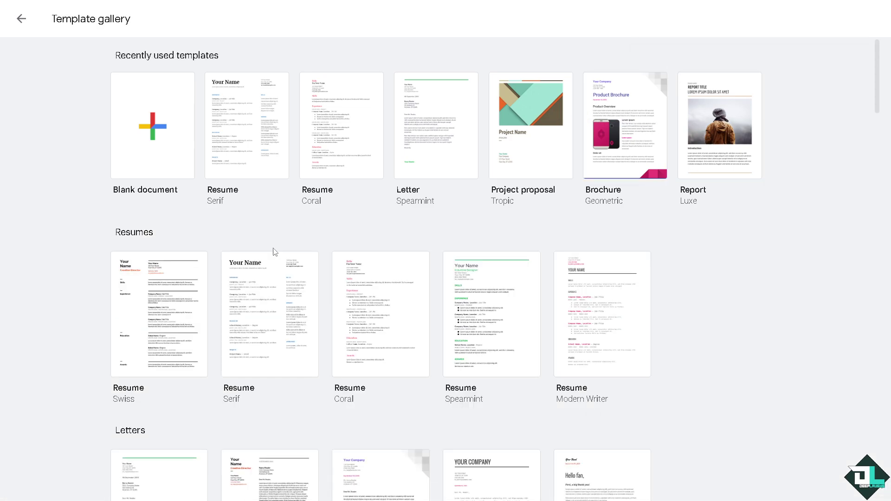
scroll(273, 253, down, 4)
scroll(279, 253, down, 5)
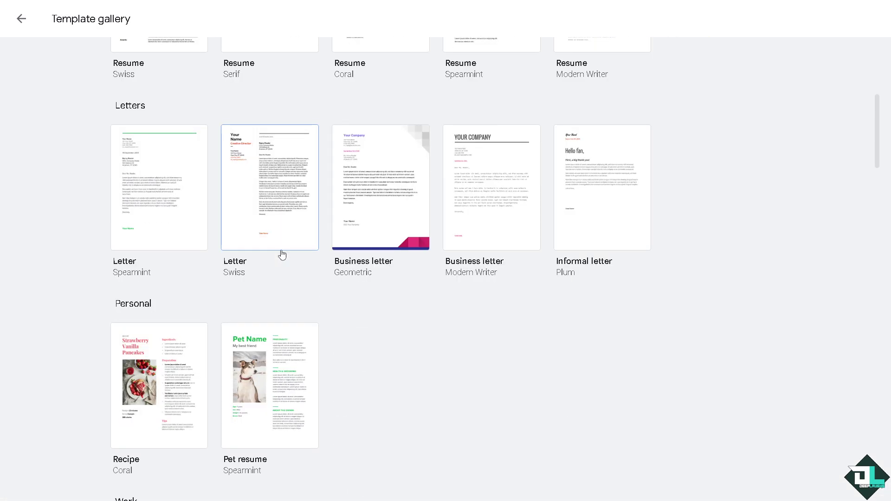
scroll(284, 253, down, 2)
scroll(283, 253, down, 2)
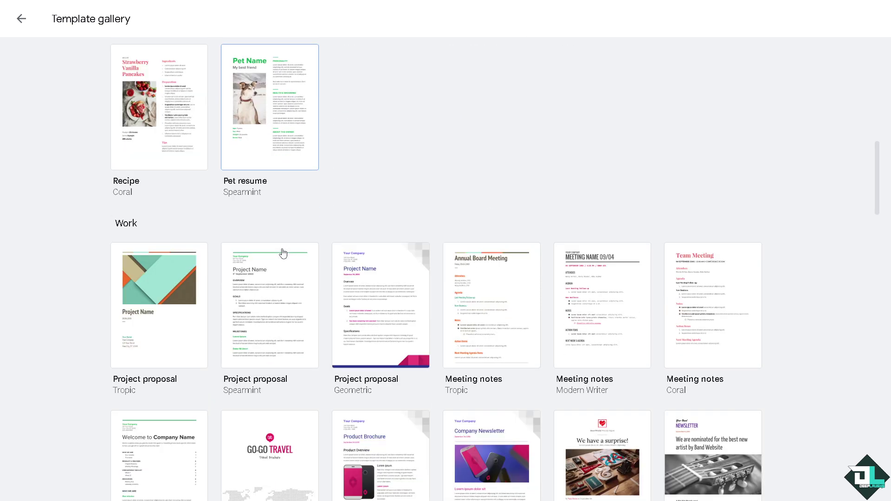
- Start a doc from the Tropic project proposal, select its header image, and show Extensions > Add-ons
click(180, 285)
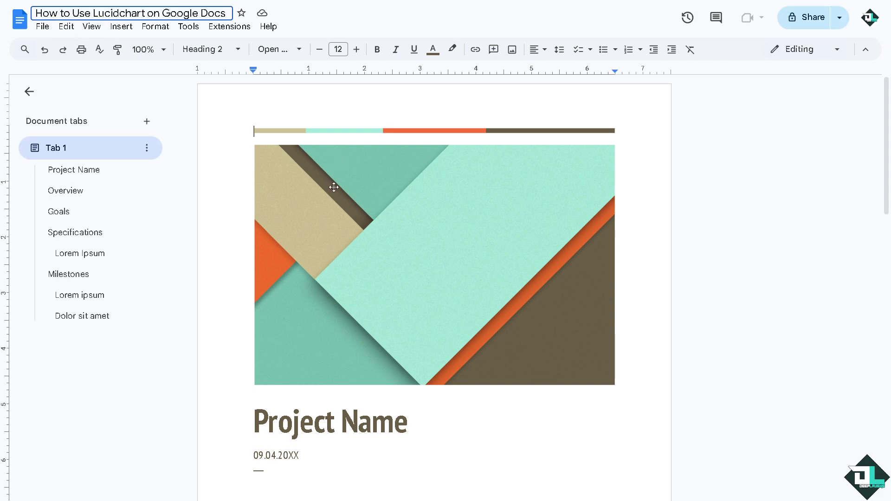
click(365, 198)
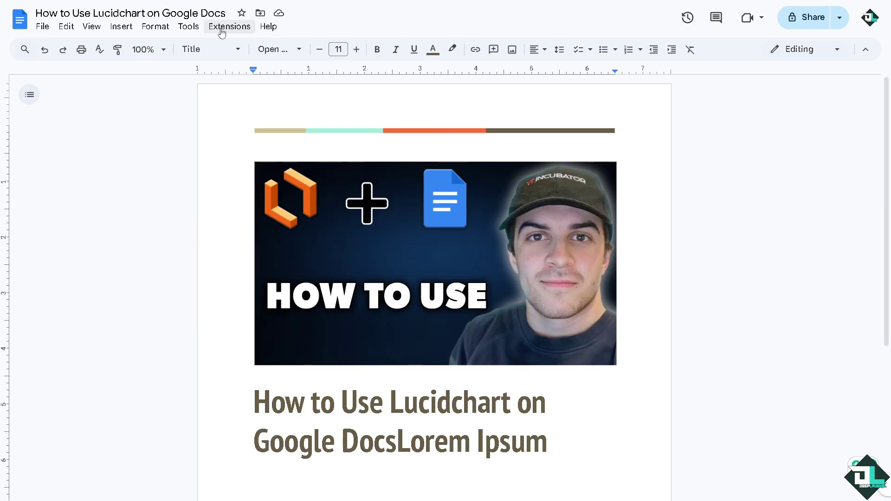
click(193, 27)
mouse_move(228, 26)
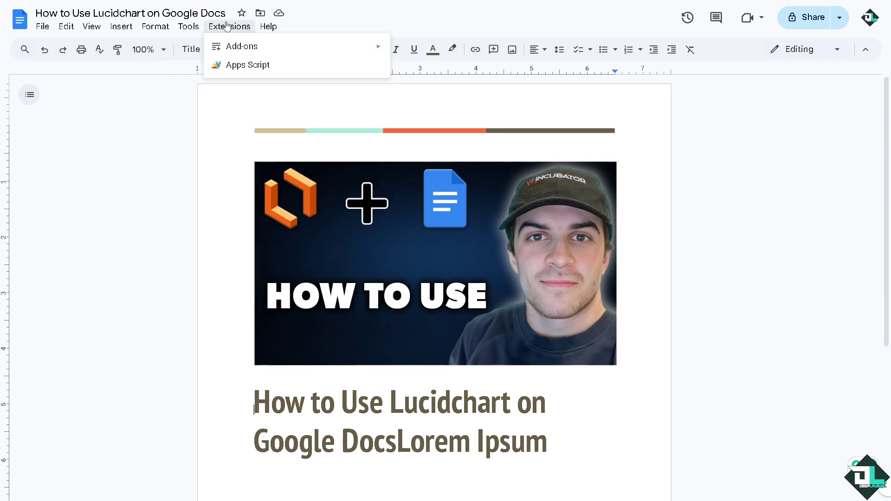
mouse_move(243, 48)
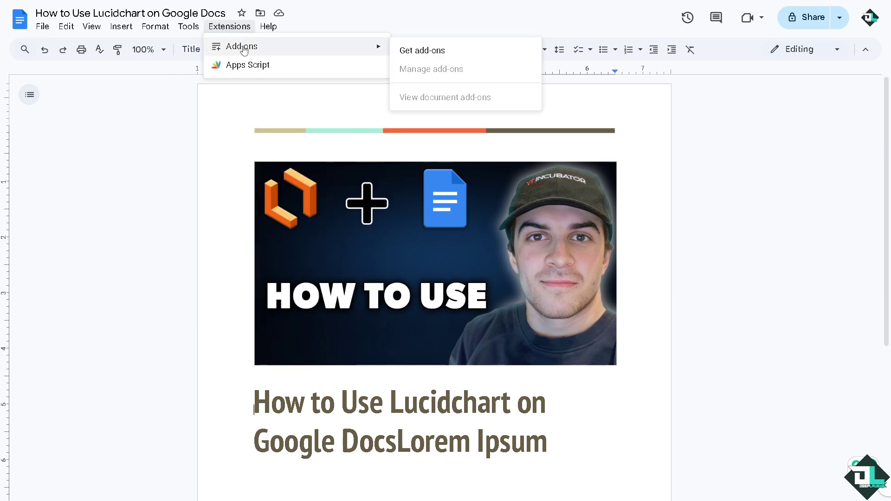
- Browse the Google Workspace Marketplace add-ons available for Docs
click(424, 54)
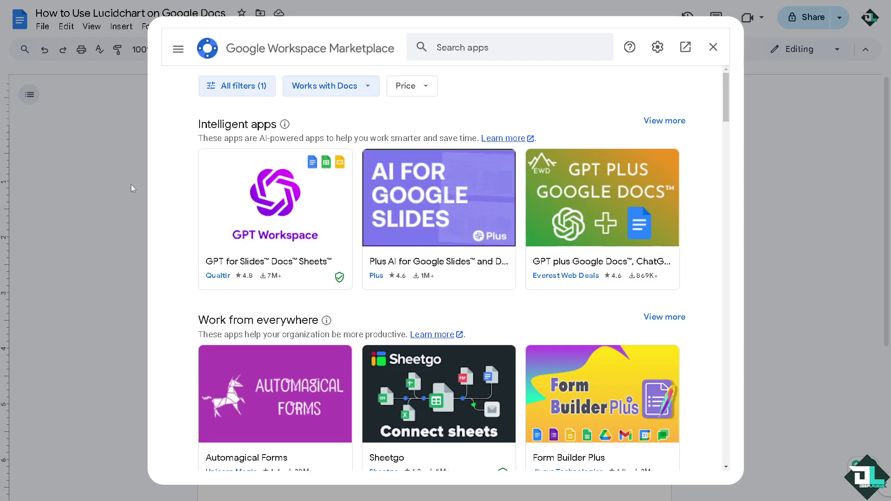
scroll(380, 218, down, 10)
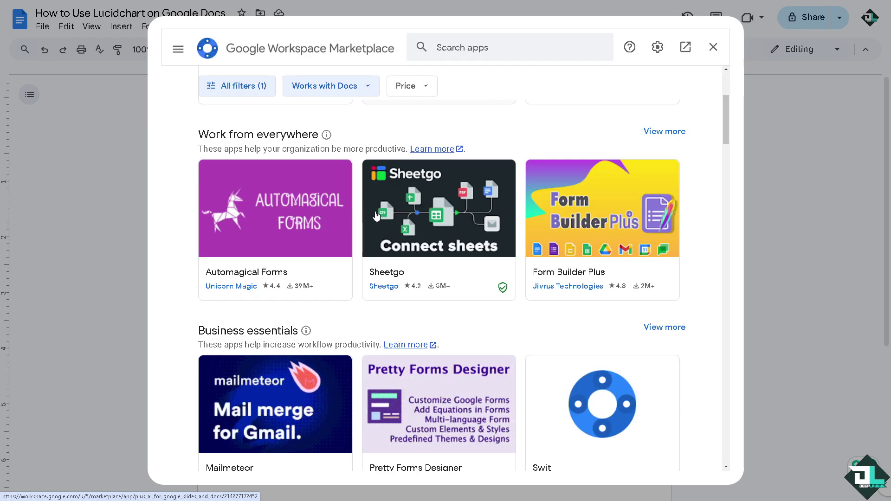
scroll(378, 218, down, 14)
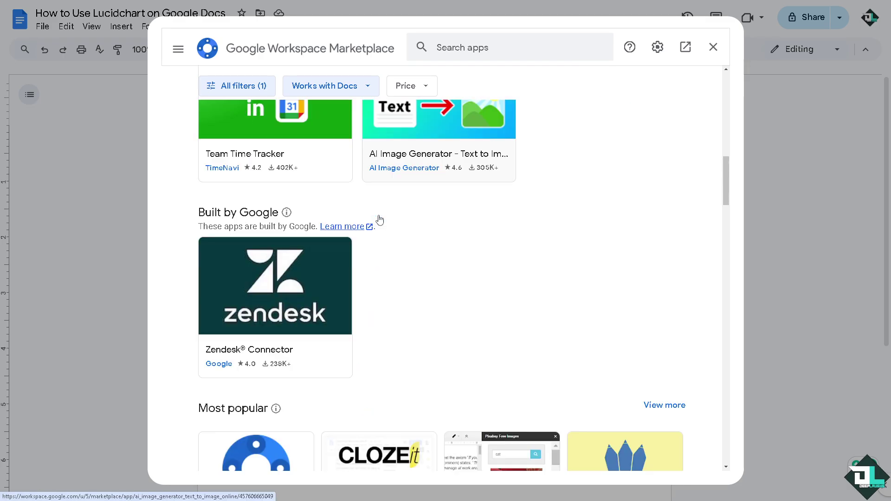
scroll(380, 218, down, 15)
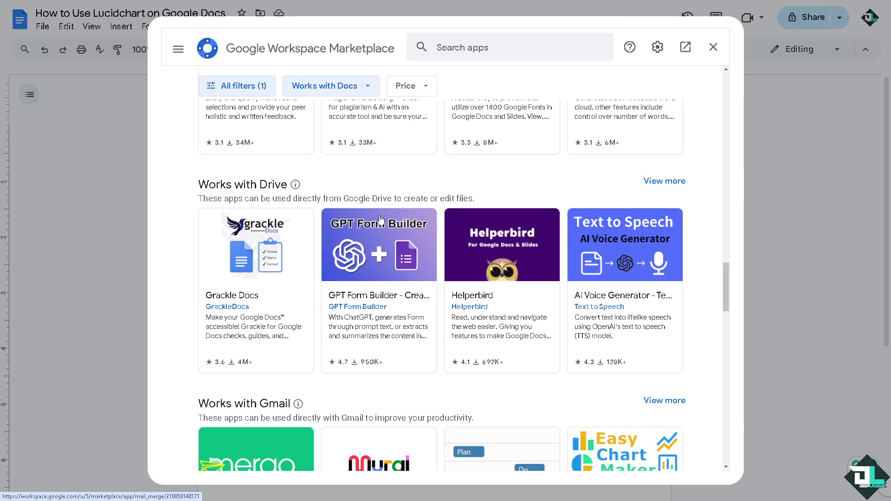
scroll(380, 218, down, 12)
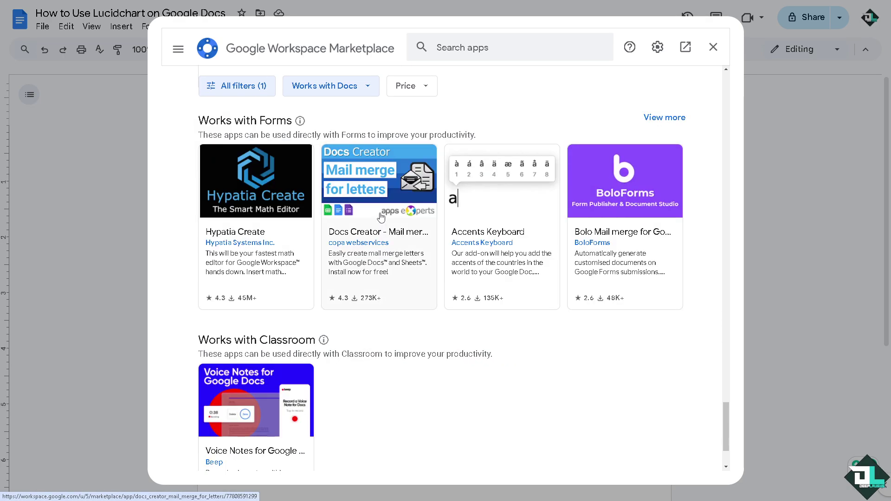
- Search the Marketplace for 'Luci' and open the Lucidchart listing
click(472, 47)
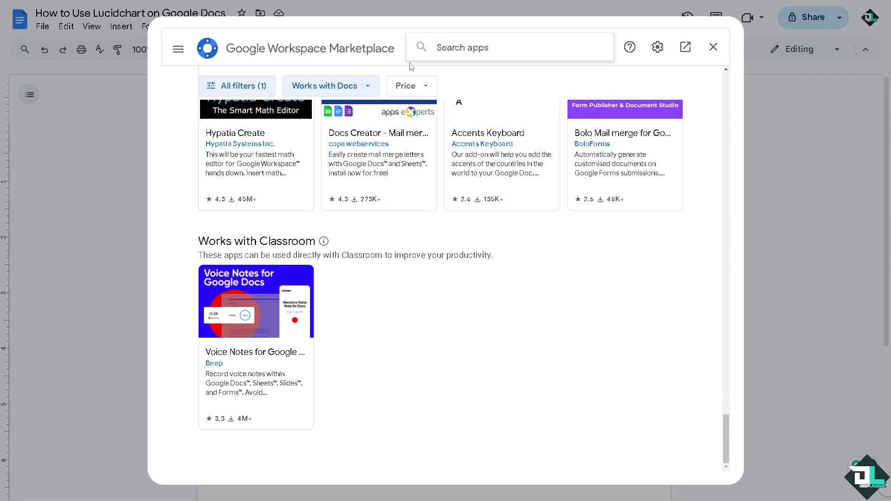
text(Lucid)
key(Return)
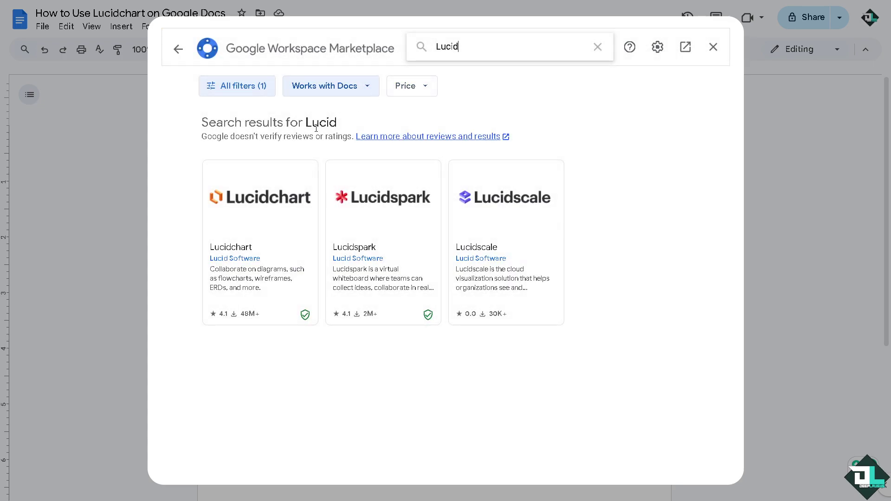
click(276, 222)
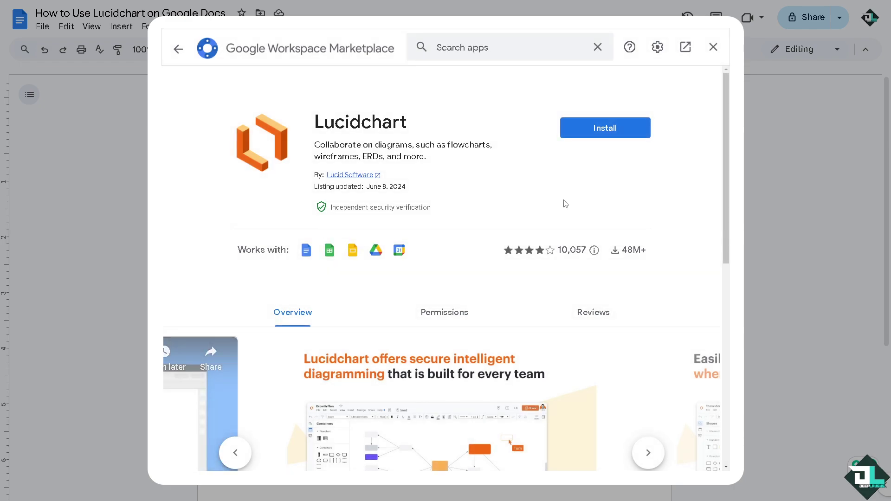
scroll(564, 205, down, 10)
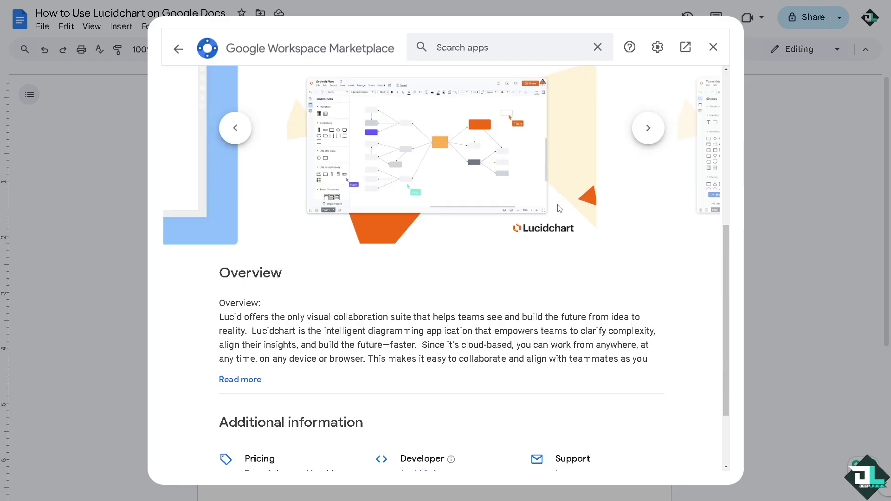
scroll(562, 207, up, 10)
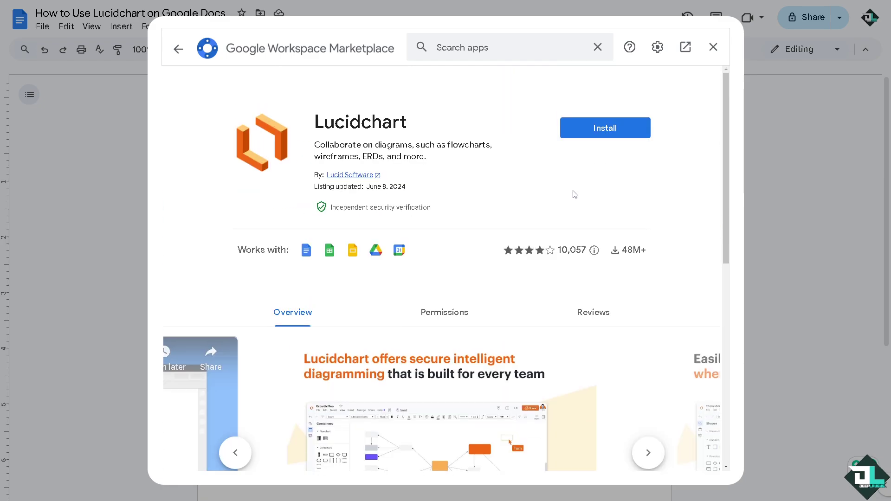
- Install the Lucidchart add-on and dismiss the installation confirmation
click(622, 129)
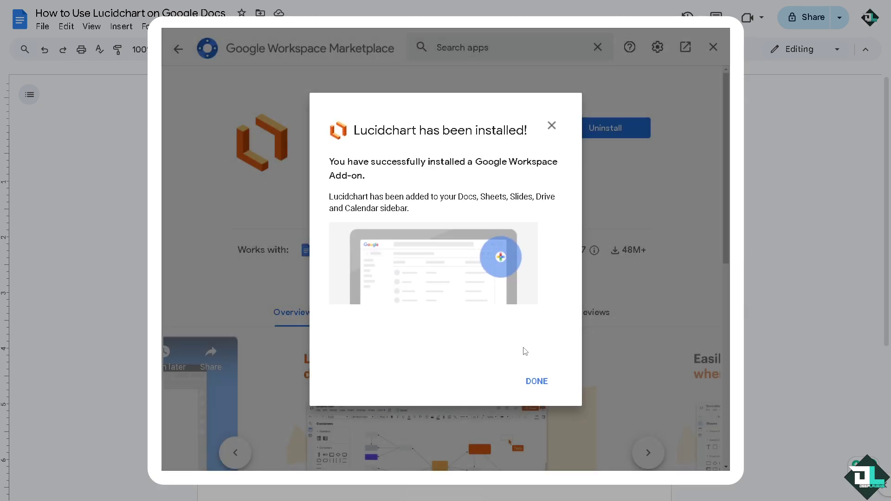
click(542, 387)
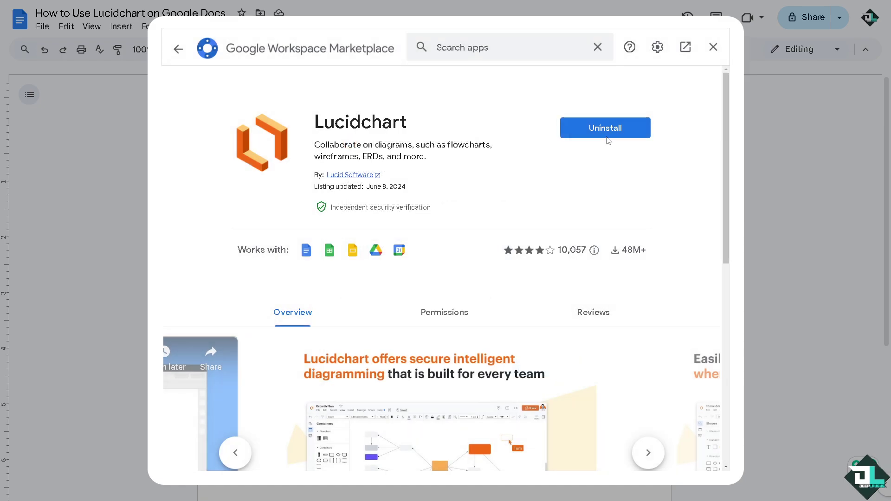
- Close the Marketplace, review the Extensions add-ons list, deselect the header image, and open Insert
click(714, 47)
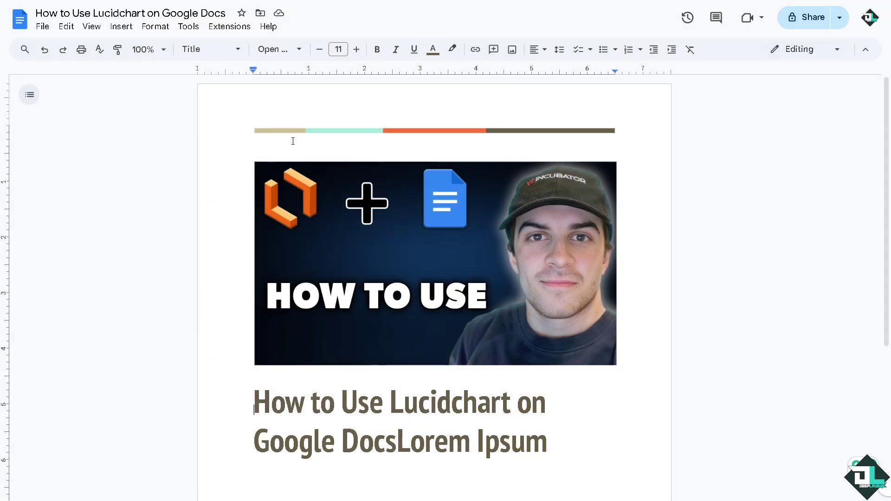
click(234, 28)
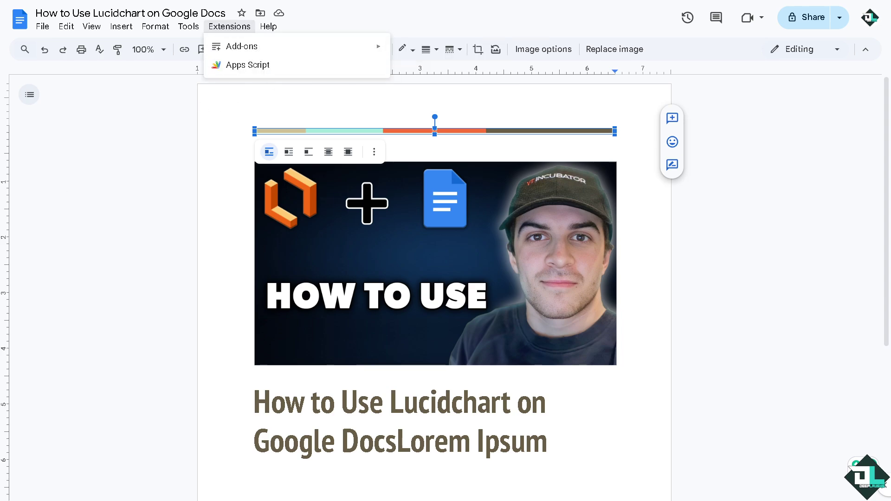
key(Escape)
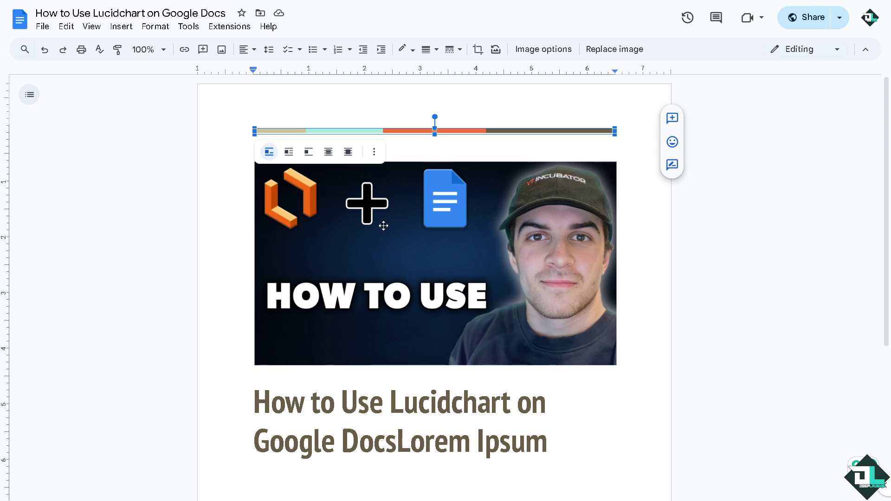
click(234, 29)
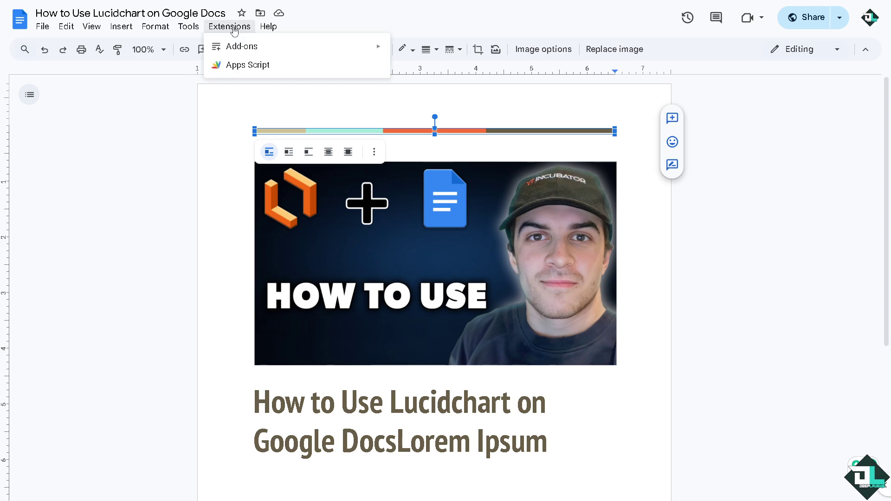
mouse_move(235, 49)
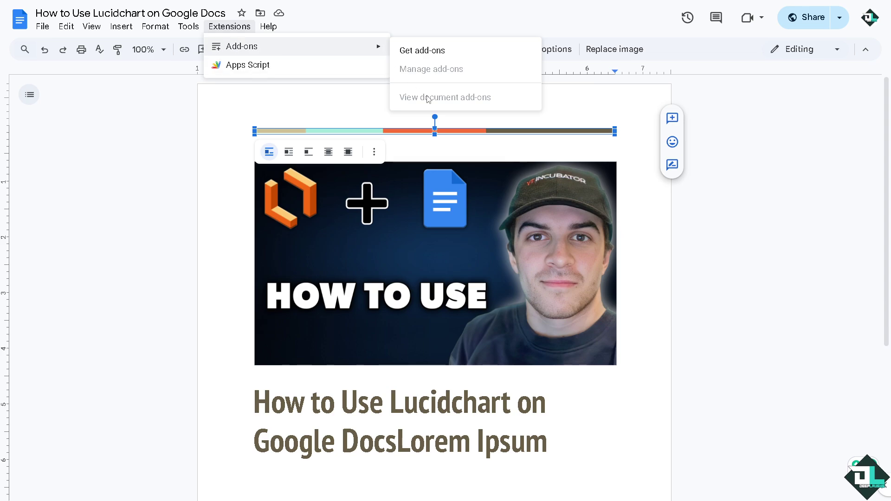
click(419, 153)
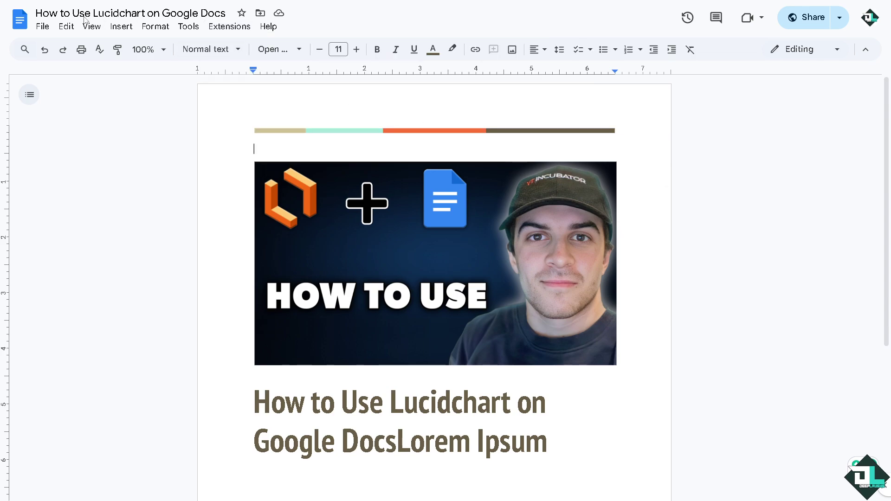
click(126, 28)
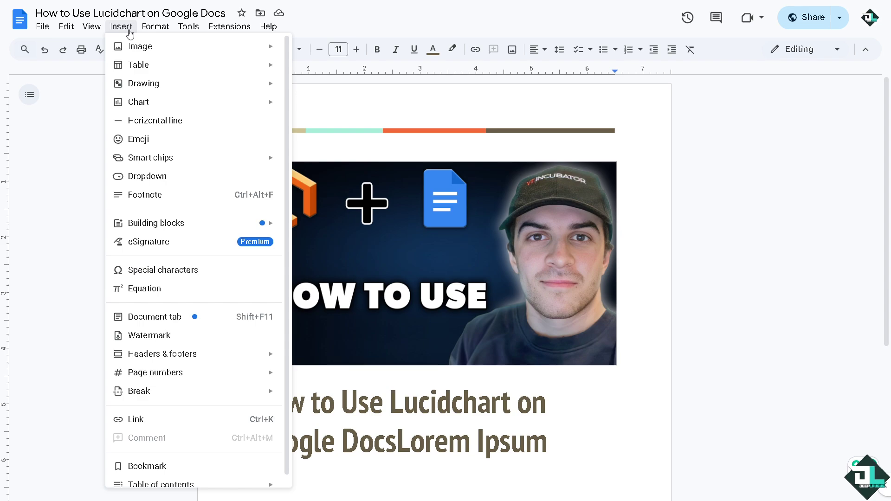
- Dismiss the Insert menu, deselect the Lucidchart thumbnail, and show the File > Export formats
mouse_move(127, 84)
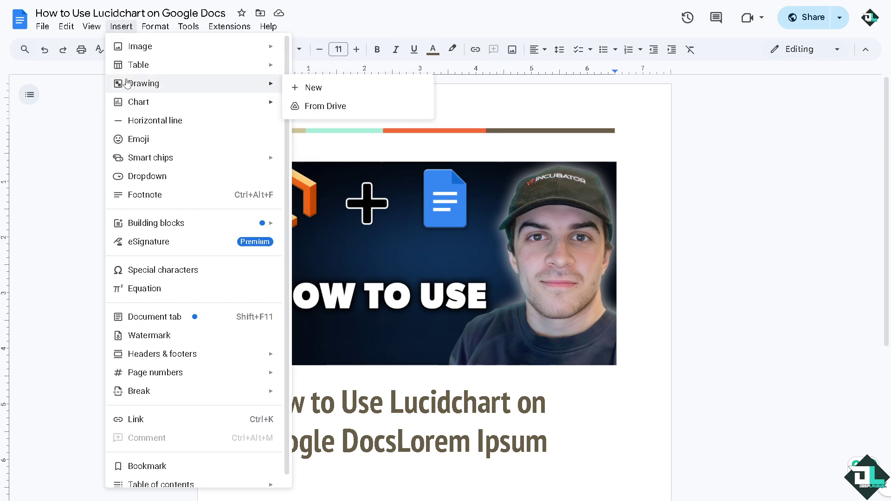
click(386, 147)
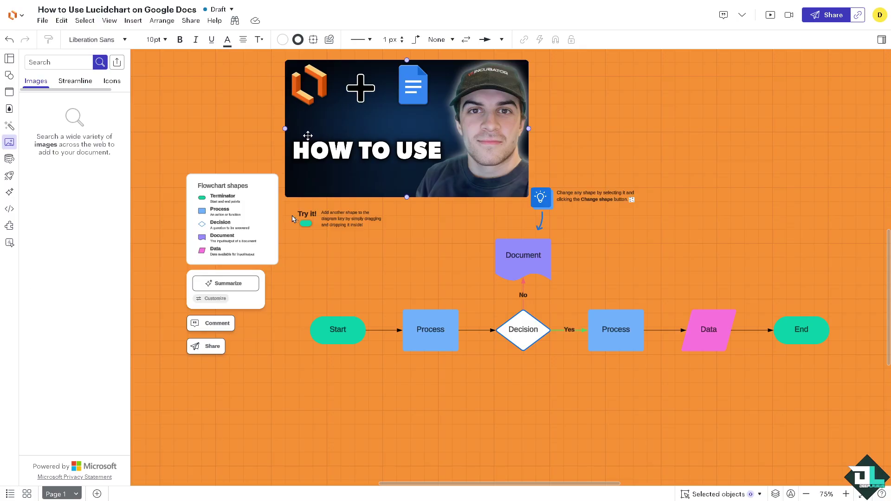
click(256, 154)
click(43, 22)
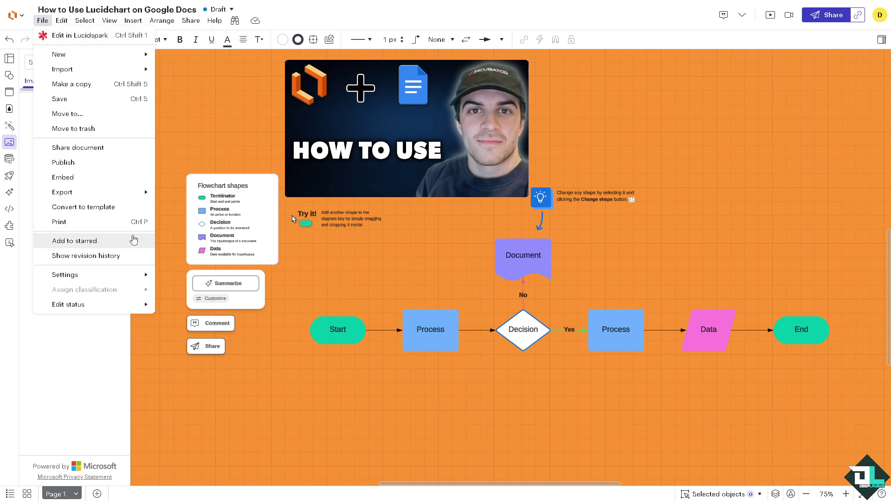
mouse_move(114, 197)
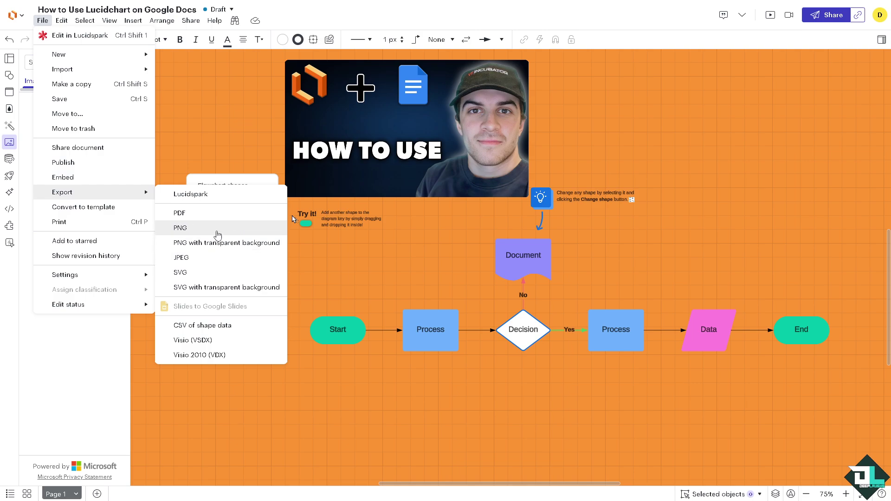
- Export the flowchart as a PNG image with Include Page Fill switched on
click(210, 258)
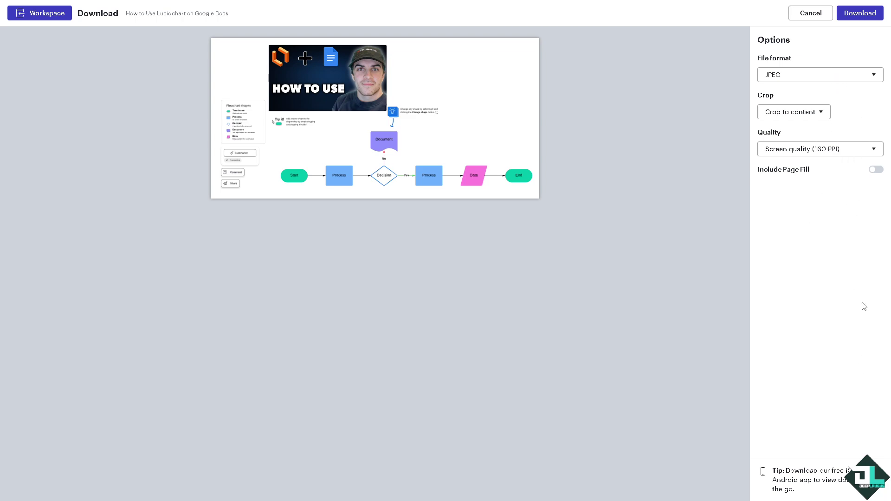
click(818, 80)
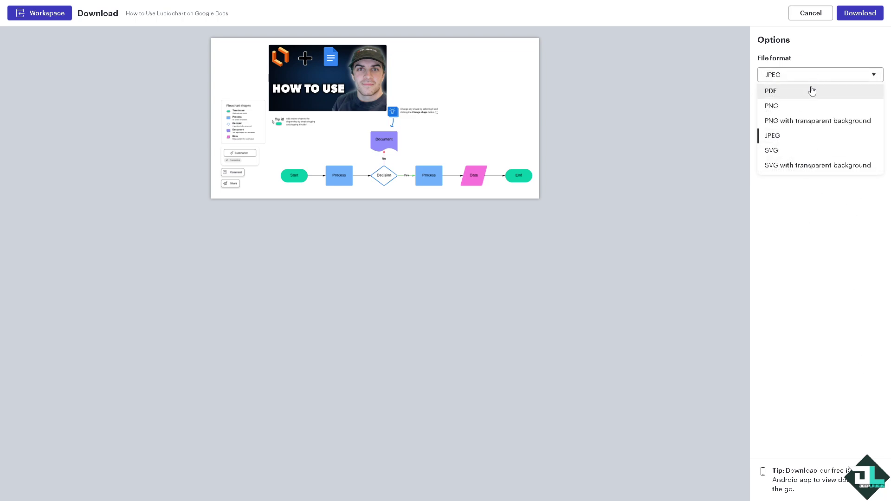
click(806, 106)
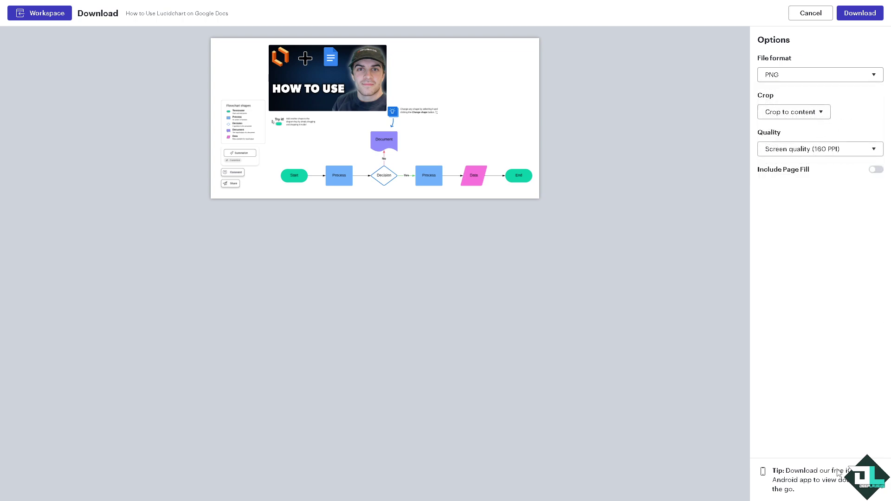
click(878, 170)
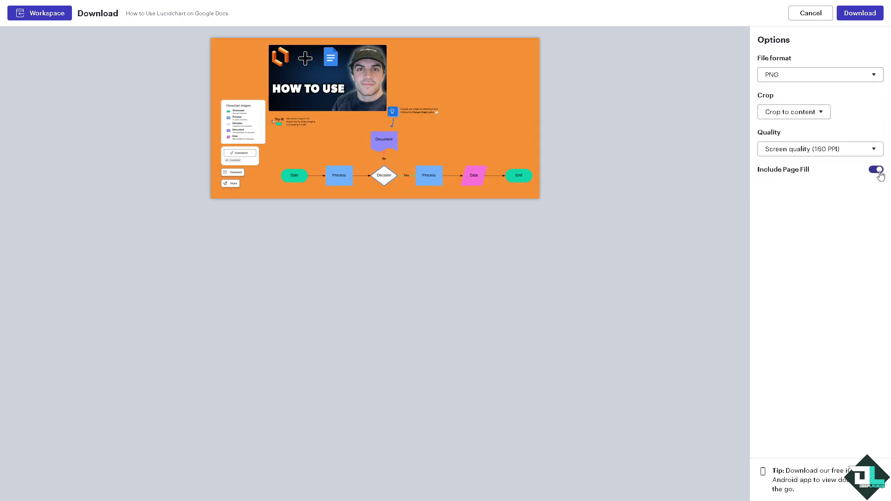
- Dismiss the preview image's context menu and bring back the file format list
right_click(428, 140)
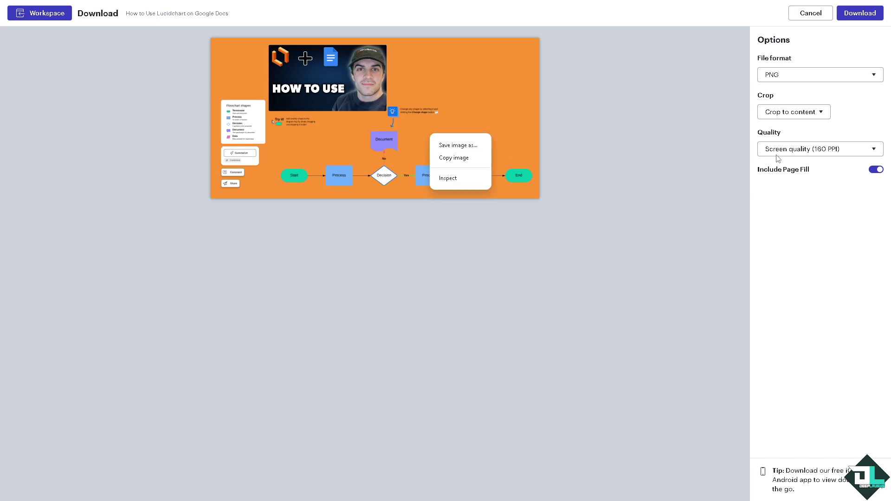
click(848, 232)
click(849, 76)
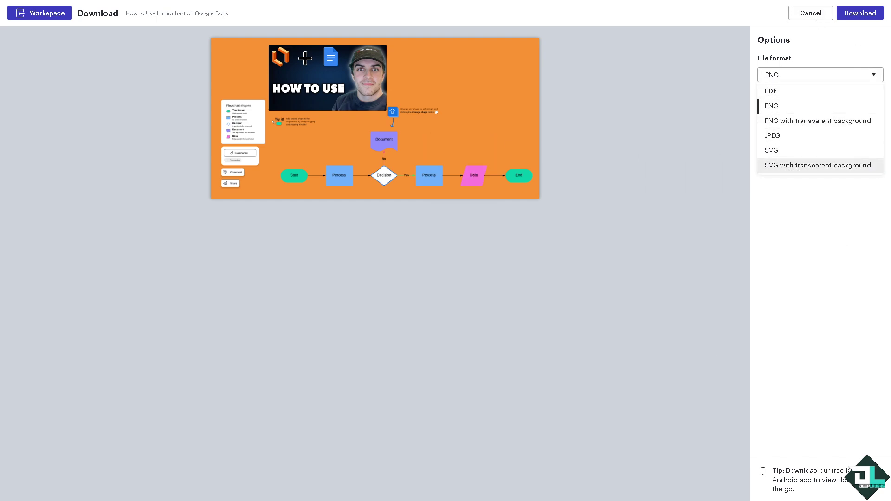
- Cancel the download, then publish Page 1 as a single-page PDF and copy its link
click(820, 13)
scroll(390, 214, down, 1)
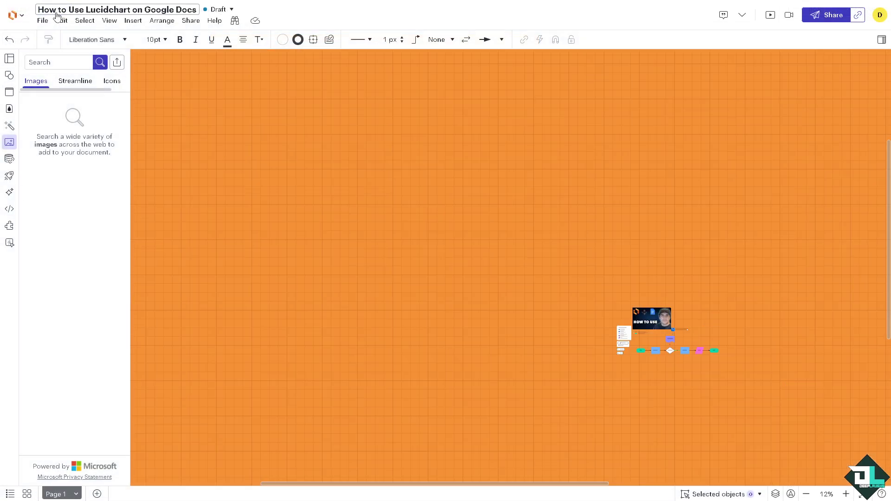
click(43, 20)
click(65, 162)
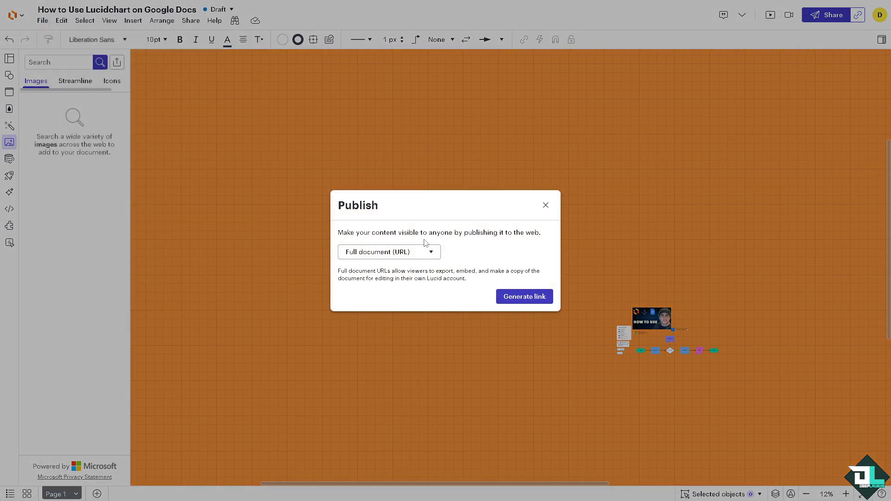
click(434, 258)
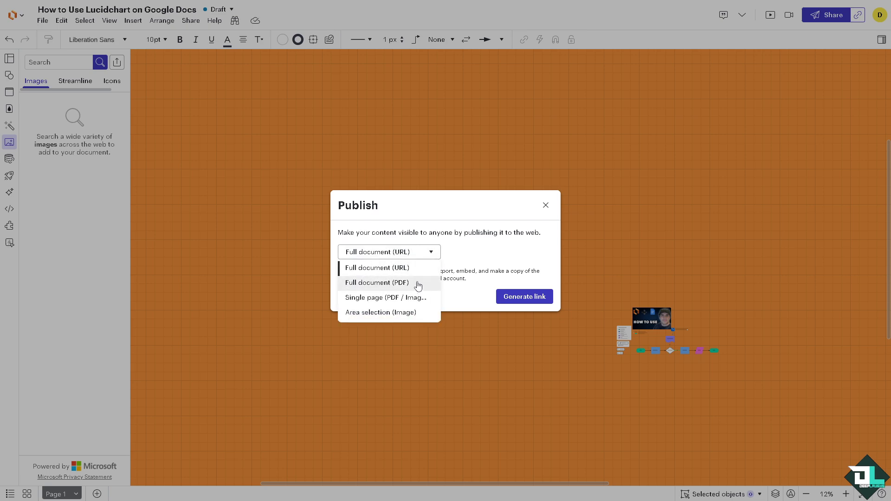
click(420, 297)
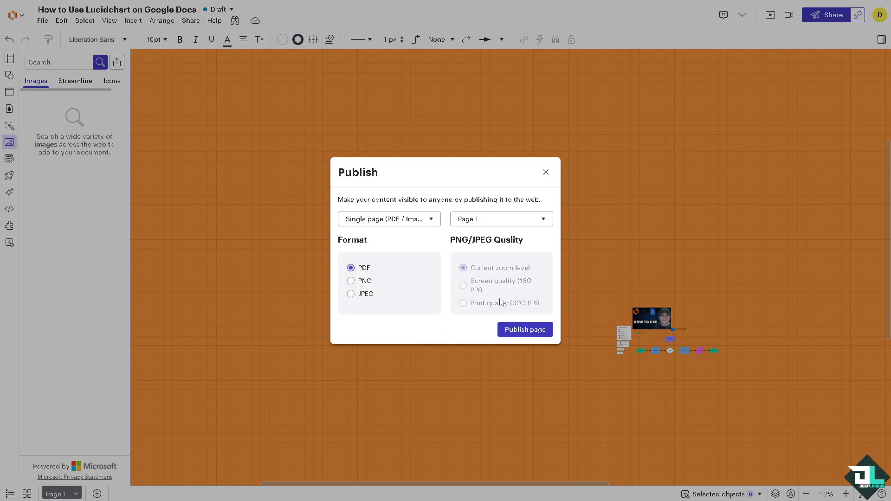
click(530, 333)
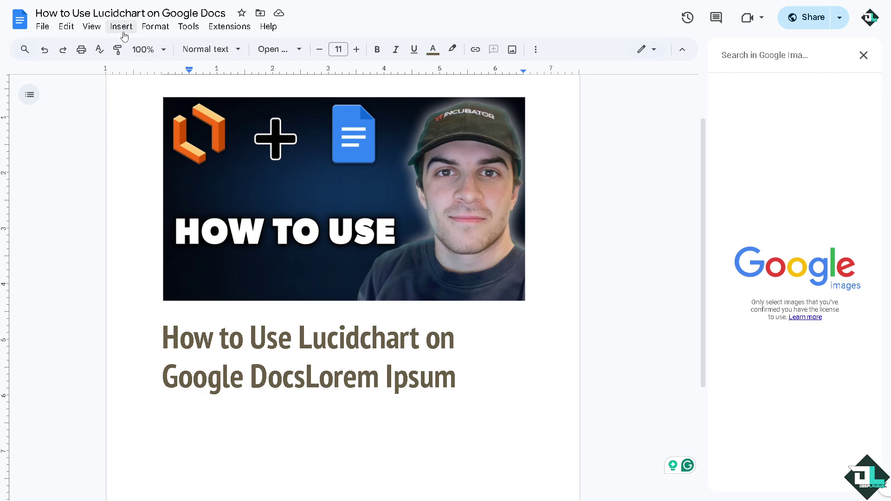
- Insert the published Lucidchart PDF link below the title and start a new line
click(123, 34)
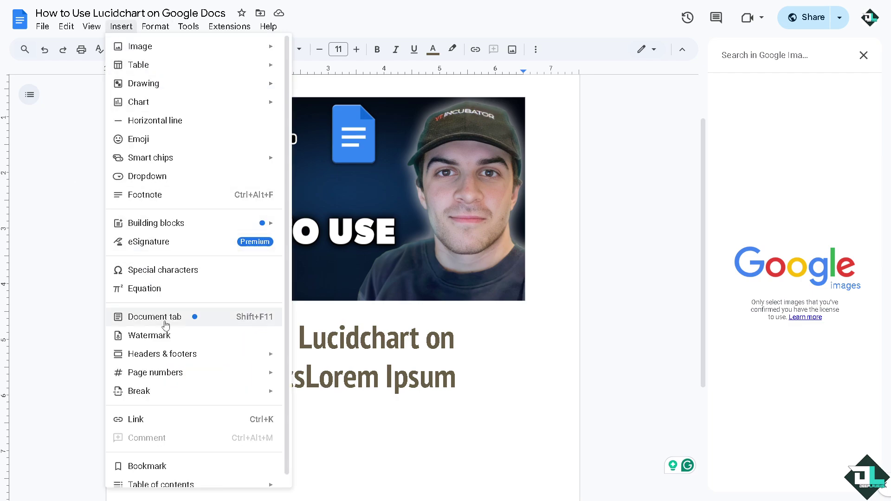
click(165, 423)
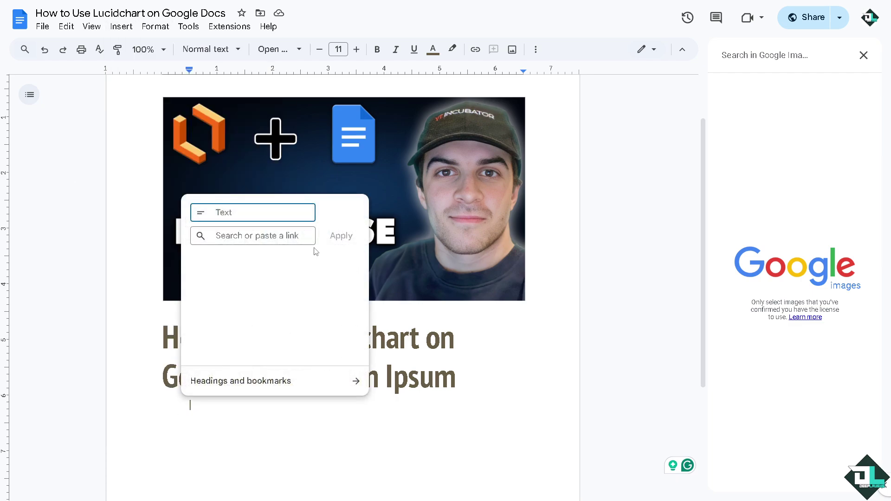
click(271, 235)
key(ctrl+v)
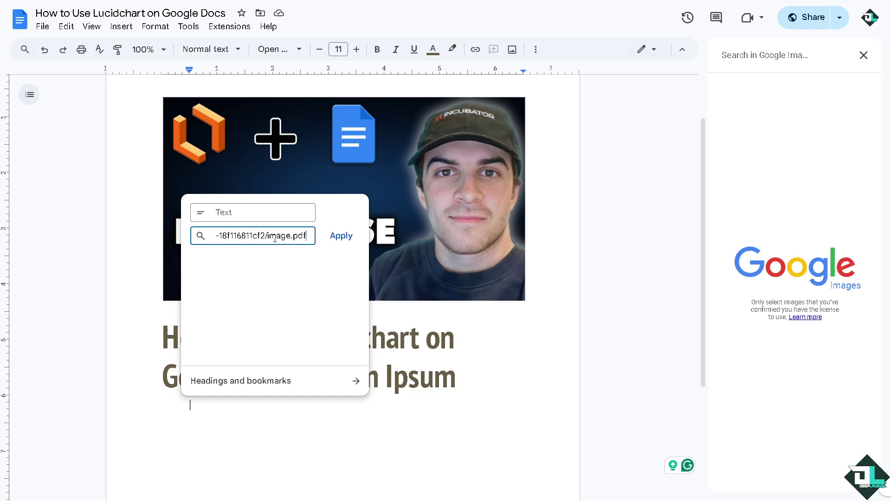
click(341, 236)
scroll(239, 361, down, 2)
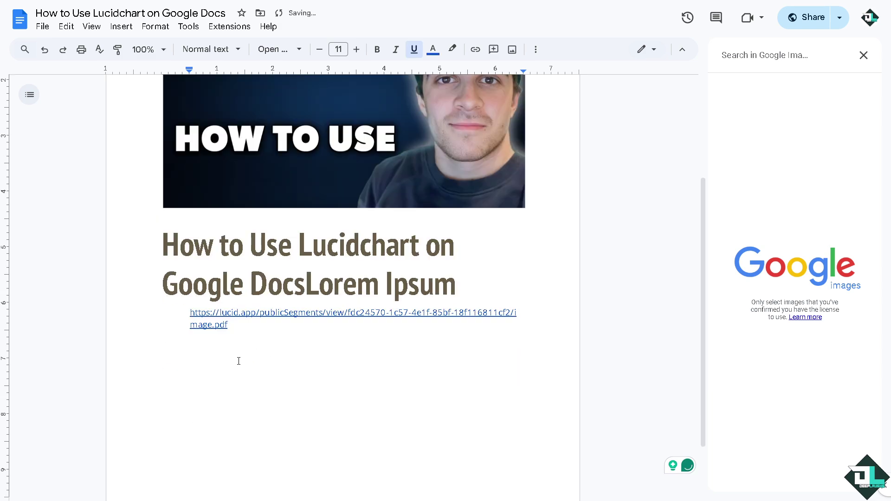
key(Return)
key(Return)
- Add the same Lucidchart PDF link a second time on the new line
click(119, 26)
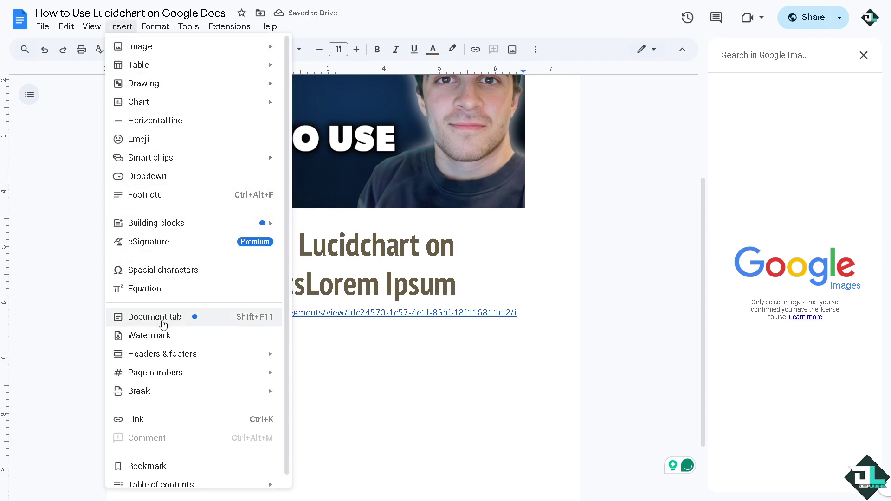
click(159, 419)
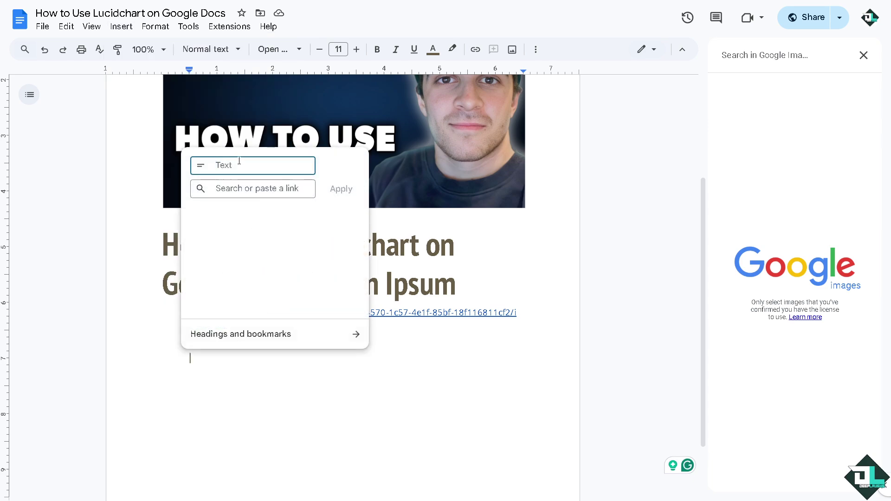
key(ctrl+v)
click(291, 188)
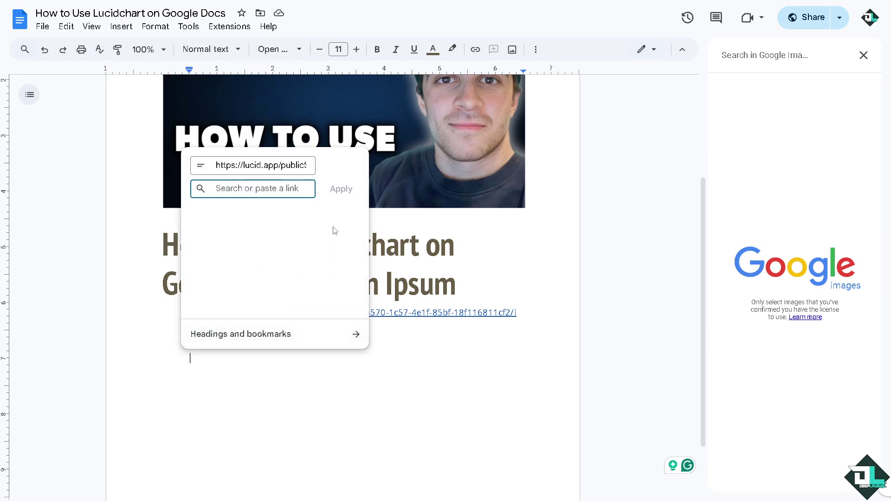
click(356, 337)
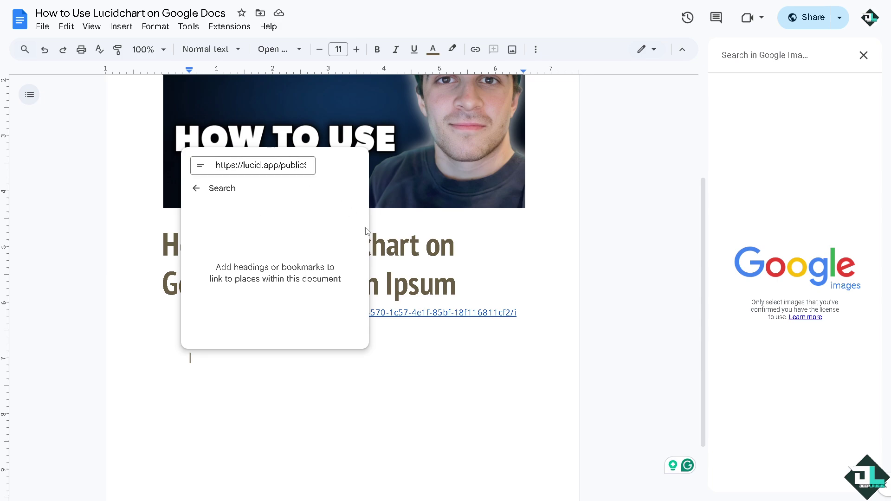
key(Escape)
click(277, 189)
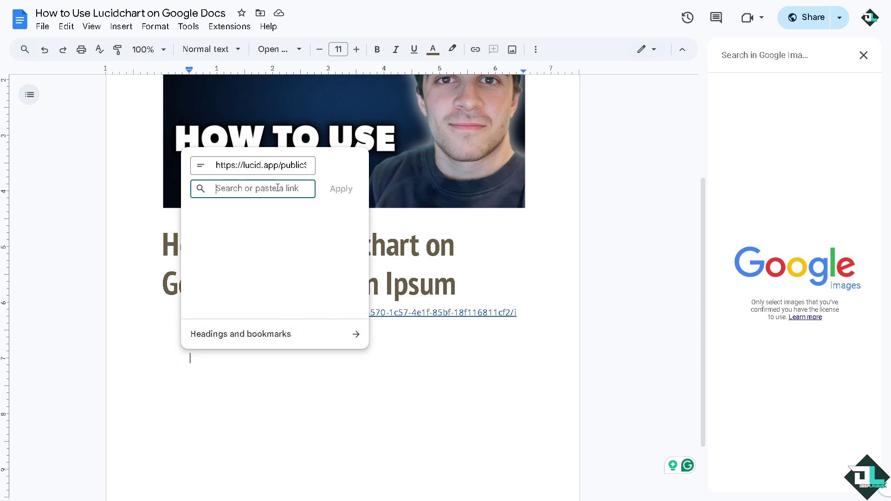
key(ctrl+v)
click(356, 335)
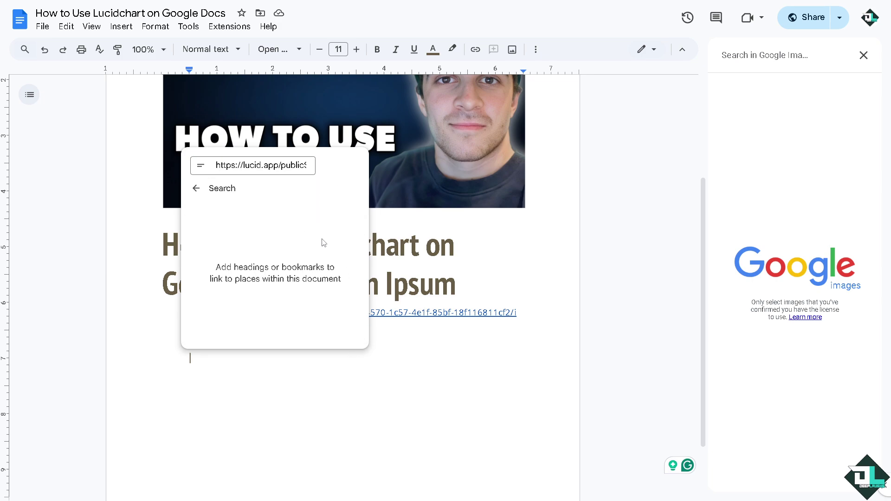
click(198, 188)
click(341, 189)
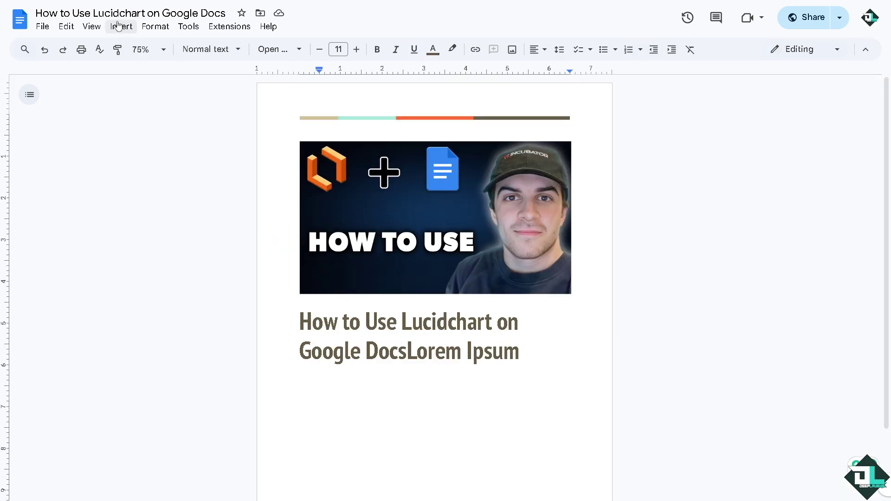
- Place the orange flowchart image under the title and go to Extensions > Add-ons
click(117, 29)
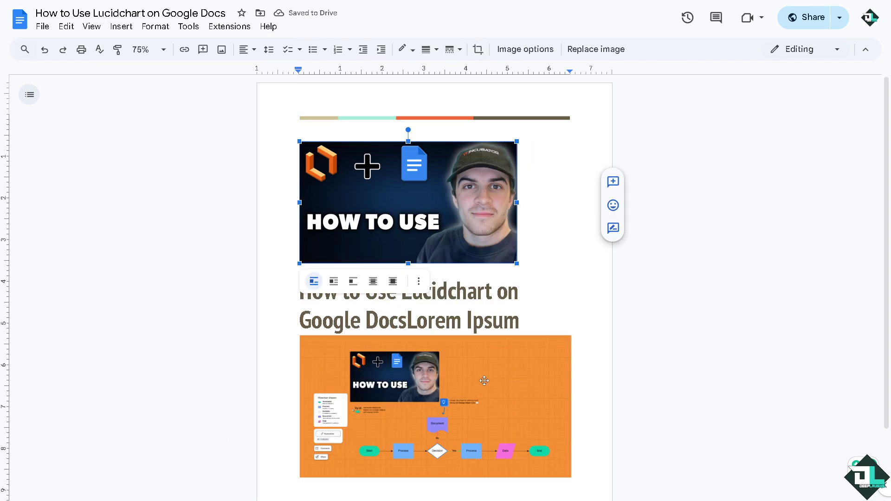
click(495, 367)
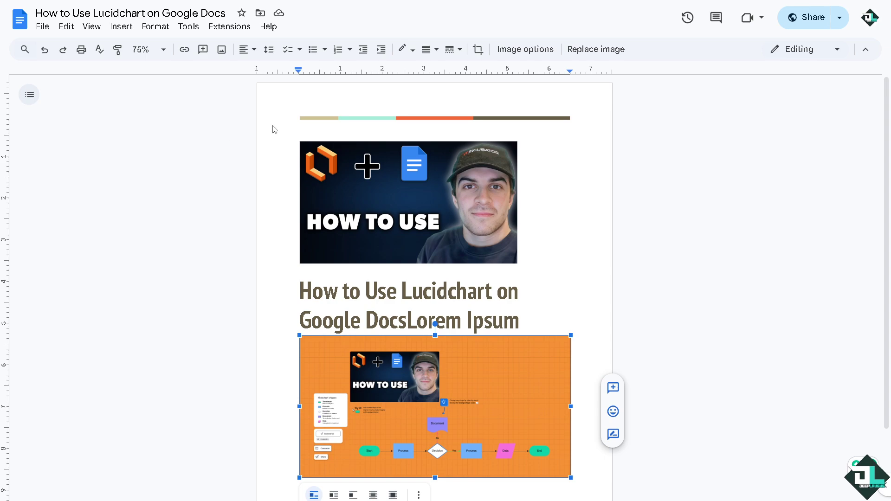
click(229, 27)
mouse_move(239, 51)
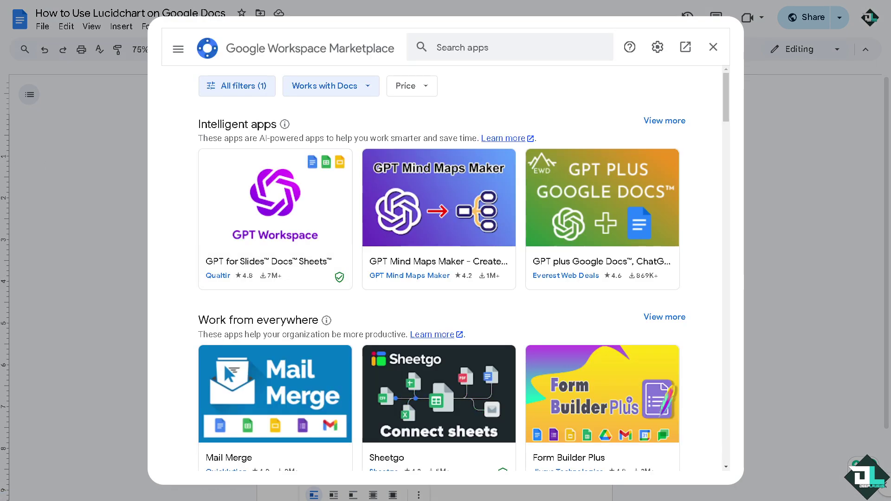
click(531, 41)
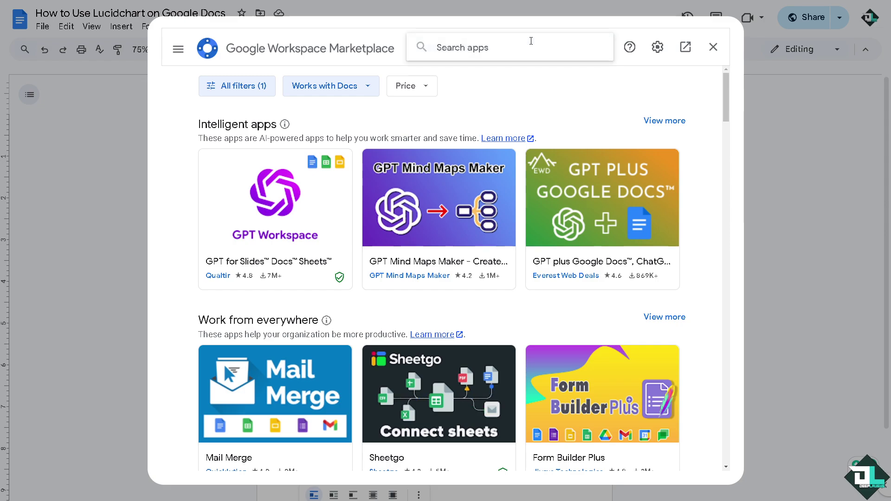
text(LUCID)
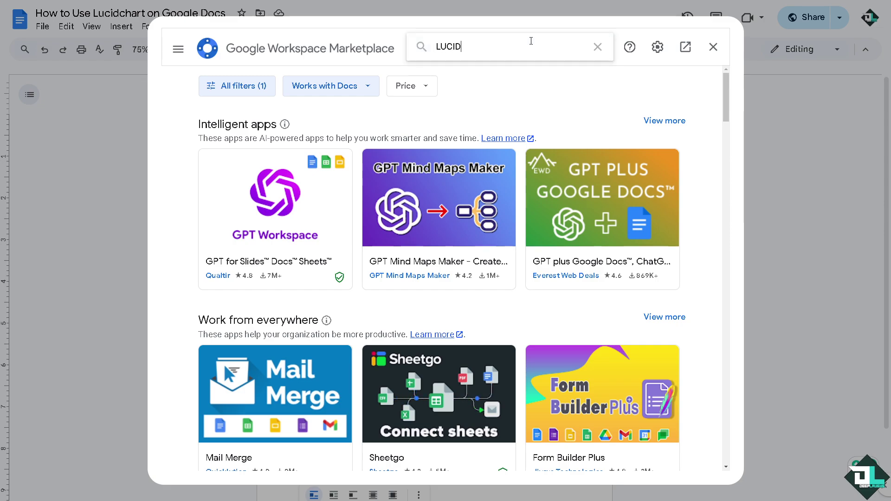
key(Return)
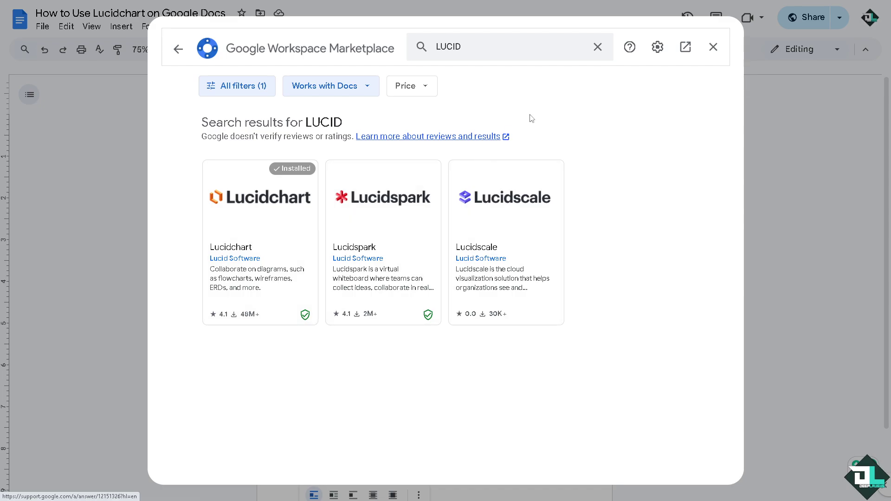
click(713, 47)
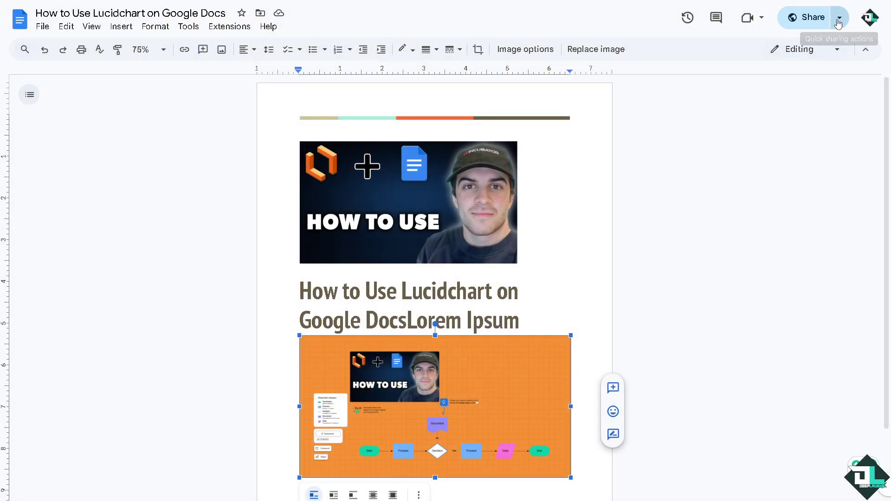
click(797, 25)
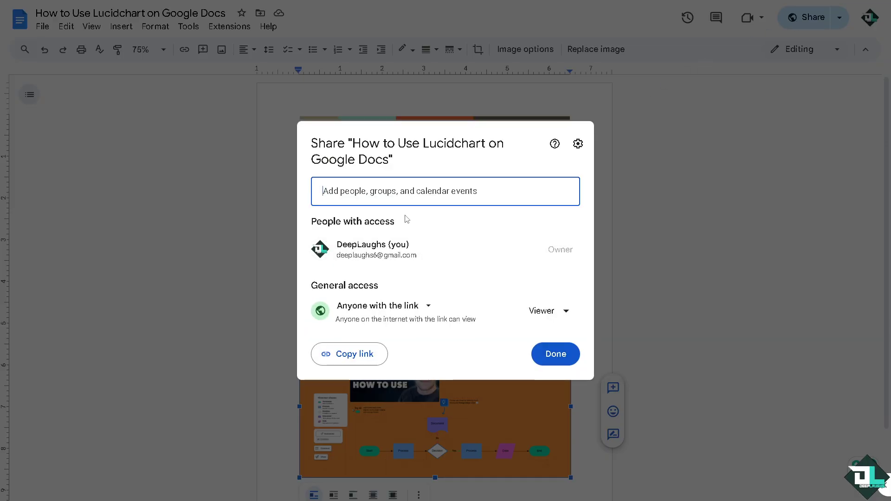
click(567, 312)
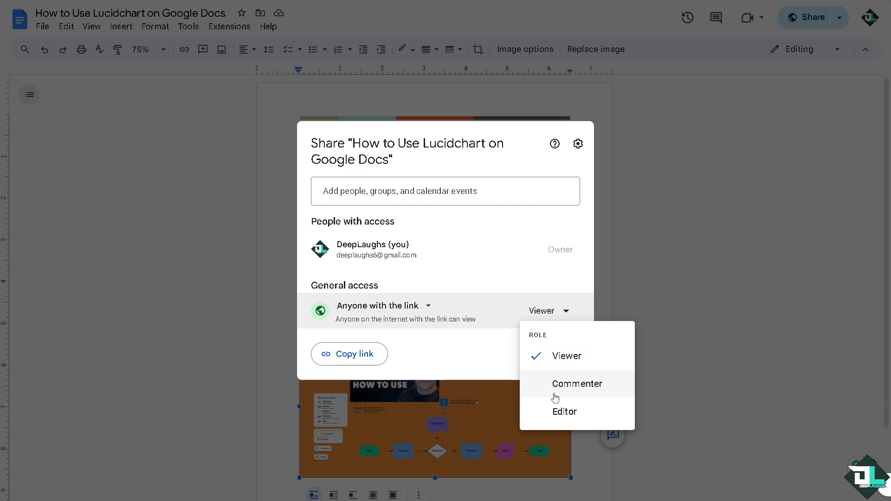
click(448, 367)
click(555, 357)
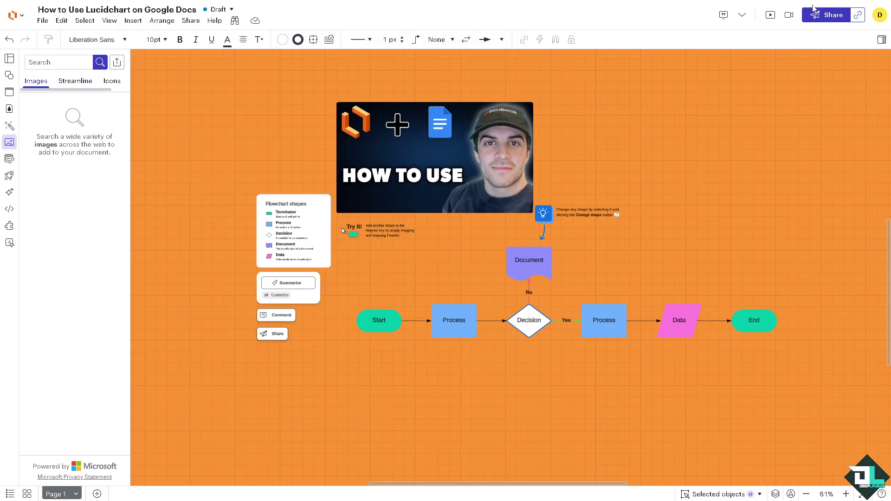
click(842, 20)
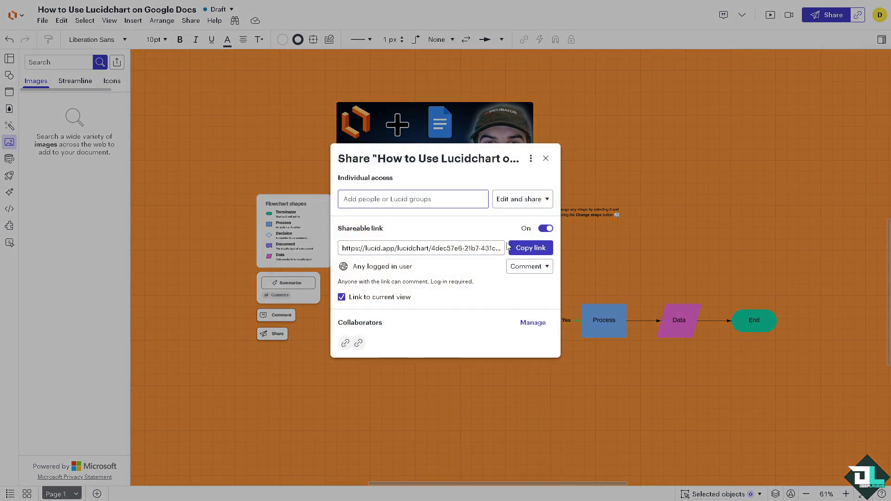
click(546, 272)
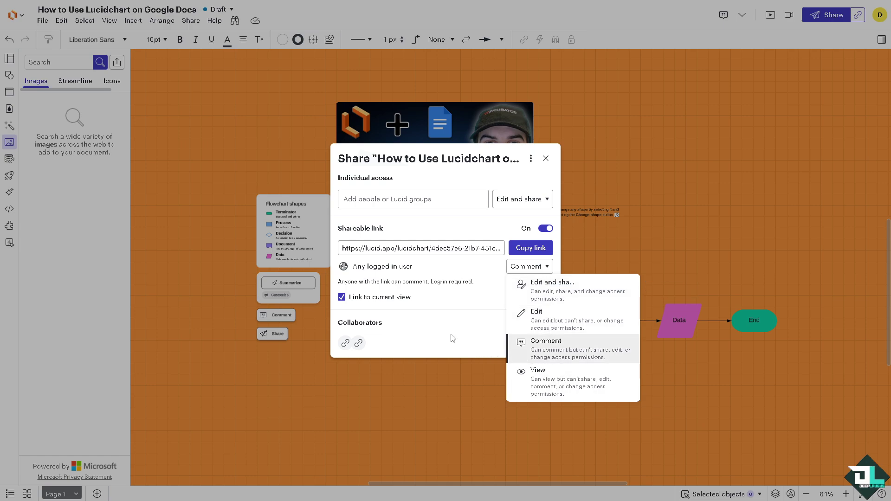
click(457, 321)
click(546, 159)
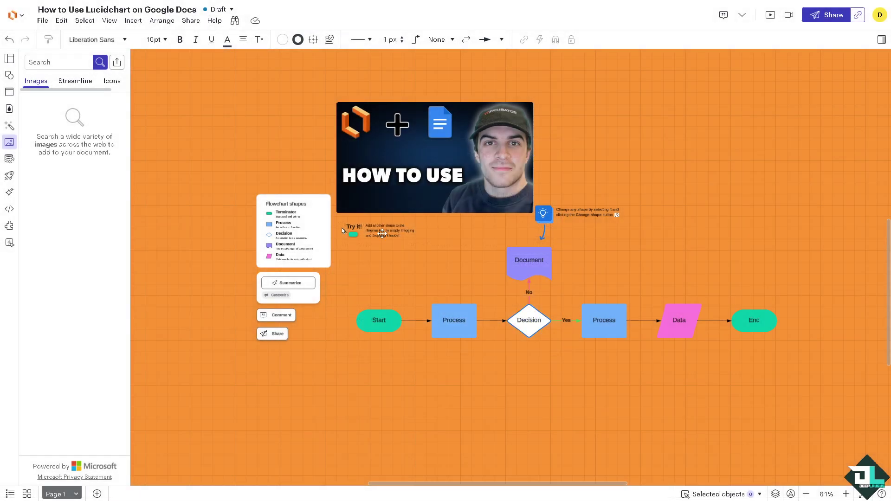
scroll(345, 220, up, 3)
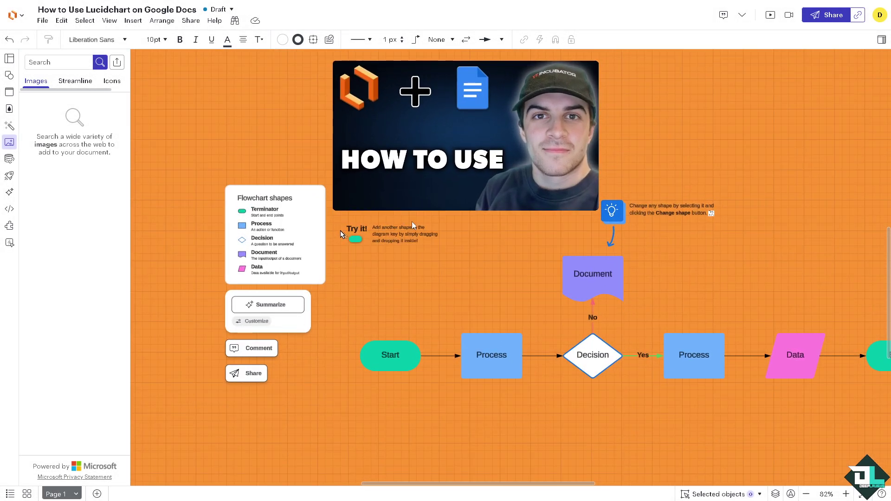